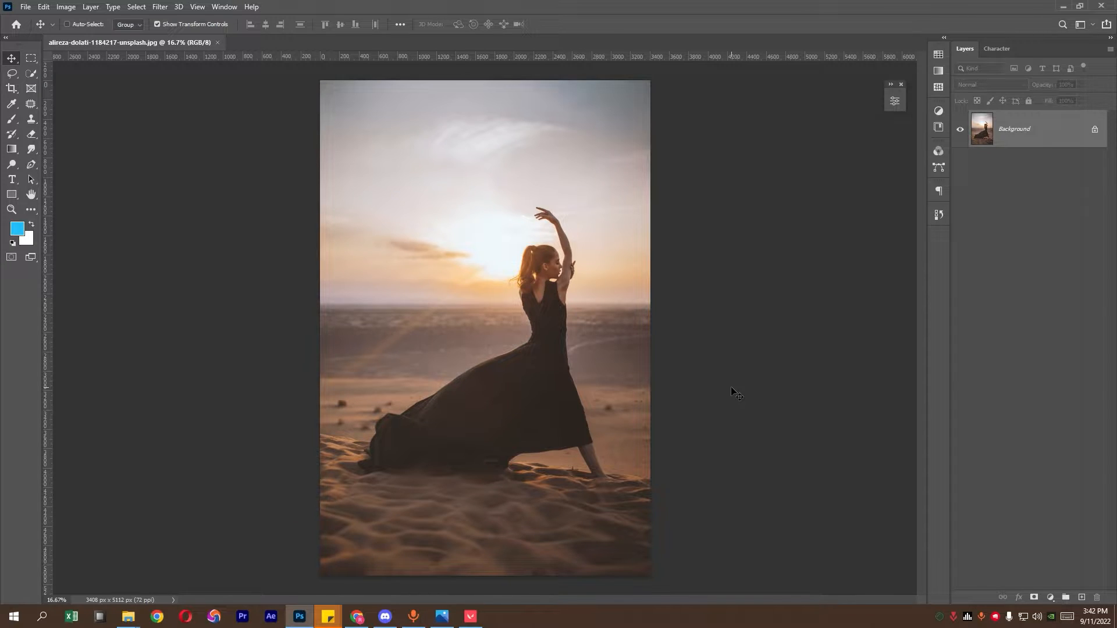
Step: Duplicate the Background layer and add a Selective Color adjustment clipped to the copy
{"action": "left_click_drag", "start_coordinate": [1050, 145], "coordinate": [1081, 598]}
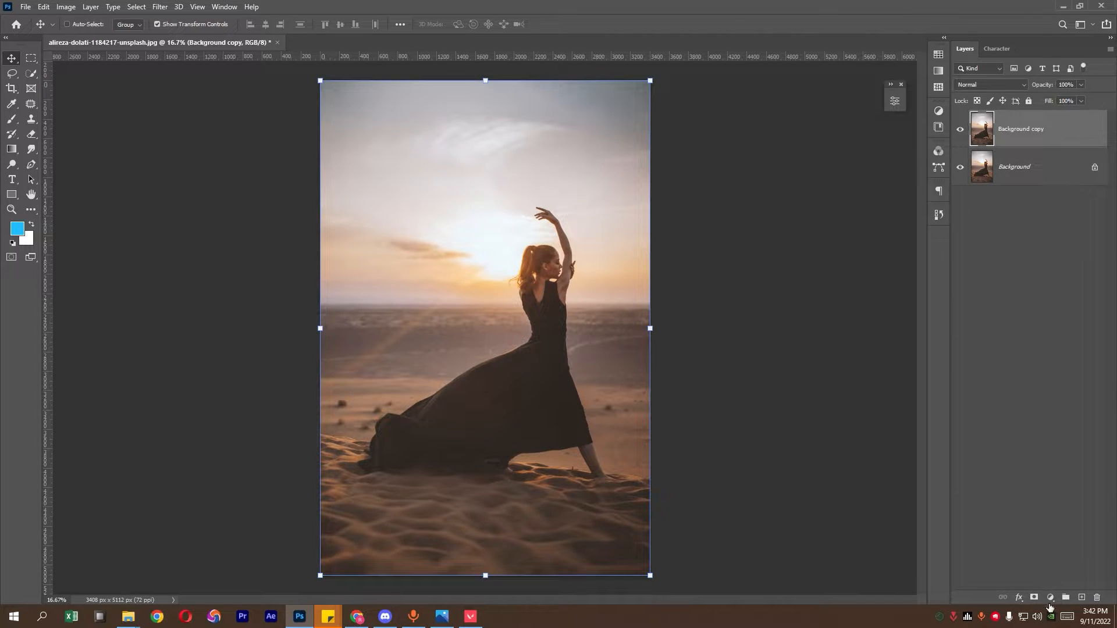
{"action": "left_click", "coordinate": [1050, 597]}
{"action": "left_click", "coordinate": [1056, 607]}
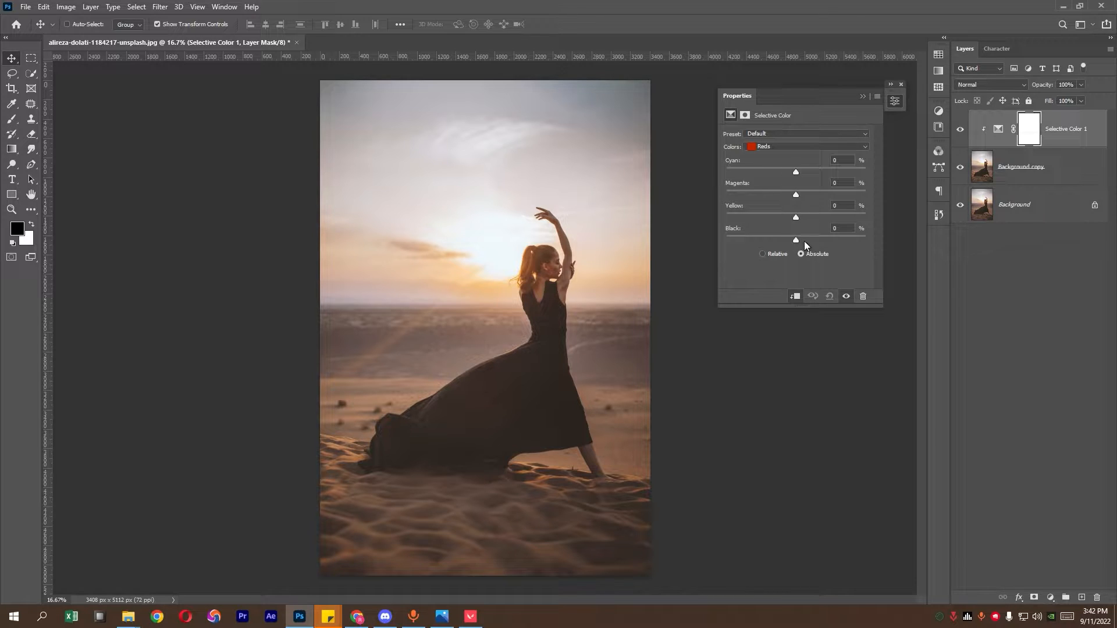
Step: For the Blacks in the Selective Color adjustment, raise Black to about +14% and fine-tune Cyan and Yellow
{"action": "left_click", "coordinate": [792, 147]}
{"action": "left_click", "coordinate": [776, 231]}
{"action": "left_click_drag", "start_coordinate": [796, 240], "coordinate": [810, 243]}
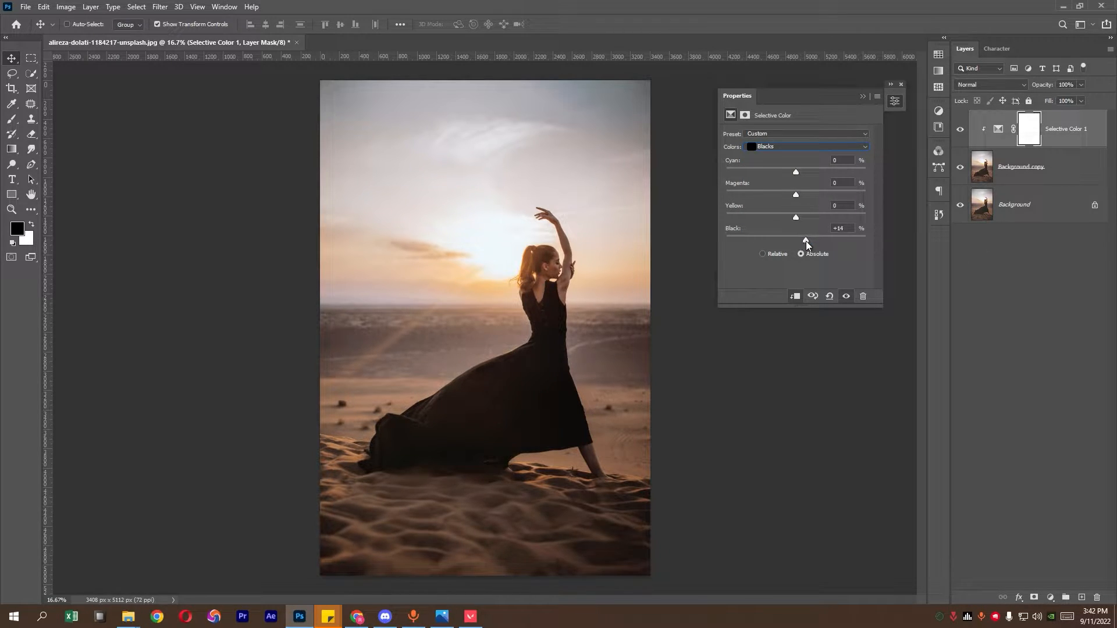
{"action": "left_click_drag", "start_coordinate": [810, 241], "coordinate": [807, 242]}
{"action": "mouse_move", "coordinate": [802, 170]}
{"action": "left_mouse_down"}
{"action": "mouse_move", "coordinate": [786, 173]}
{"action": "mouse_move", "coordinate": [797, 172]}
{"action": "left_mouse_up"}
{"action": "left_click_drag", "start_coordinate": [796, 217], "coordinate": [802, 218]}
Step: For the Neutrals, make slight adjustments to the Black, Cyan and Yellow amounts
{"action": "left_click", "coordinate": [803, 148]}
{"action": "left_click", "coordinate": [794, 221]}
{"action": "left_click_drag", "start_coordinate": [796, 237], "coordinate": [797, 238]}
{"action": "left_click_drag", "start_coordinate": [797, 172], "coordinate": [796, 174]}
{"action": "left_click_drag", "start_coordinate": [801, 216], "coordinate": [796, 216]}
Step: Make a slight Black adjustment for the Whites and set Black to about +3% for the Yellows
{"action": "left_click", "coordinate": [803, 146]}
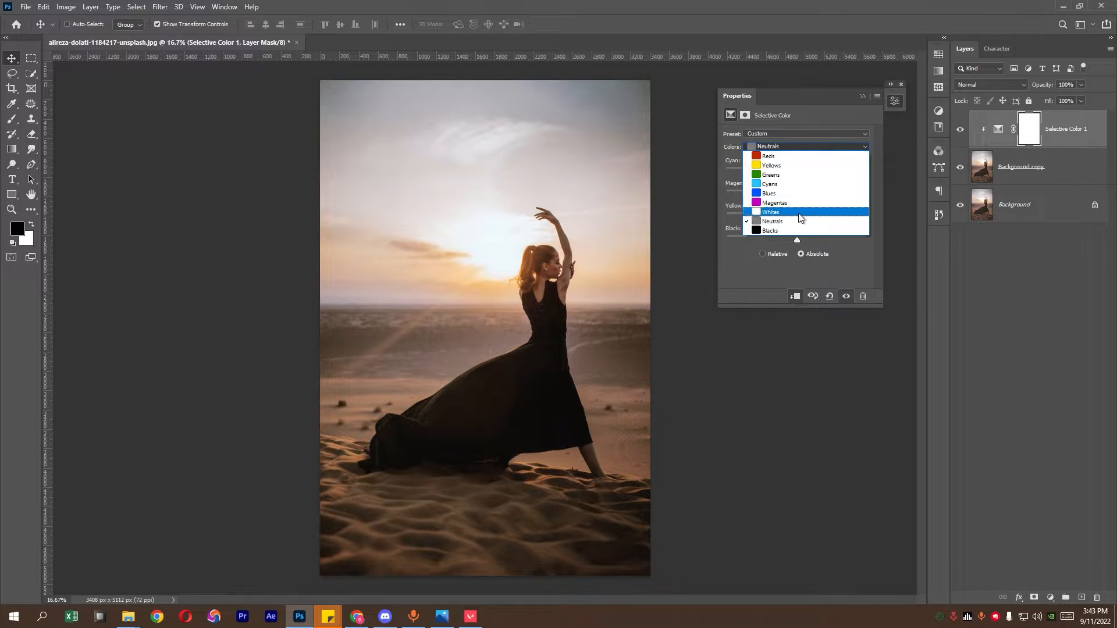
{"action": "left_click", "coordinate": [797, 211]}
{"action": "left_click_drag", "start_coordinate": [796, 239], "coordinate": [795, 237]}
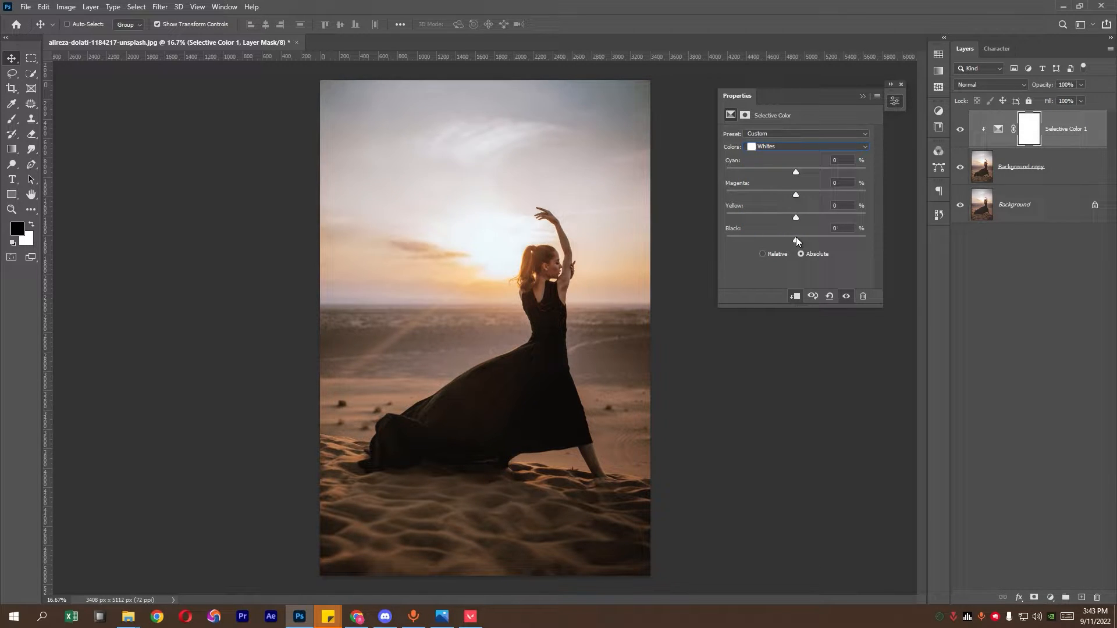
{"action": "left_click", "coordinate": [812, 146]}
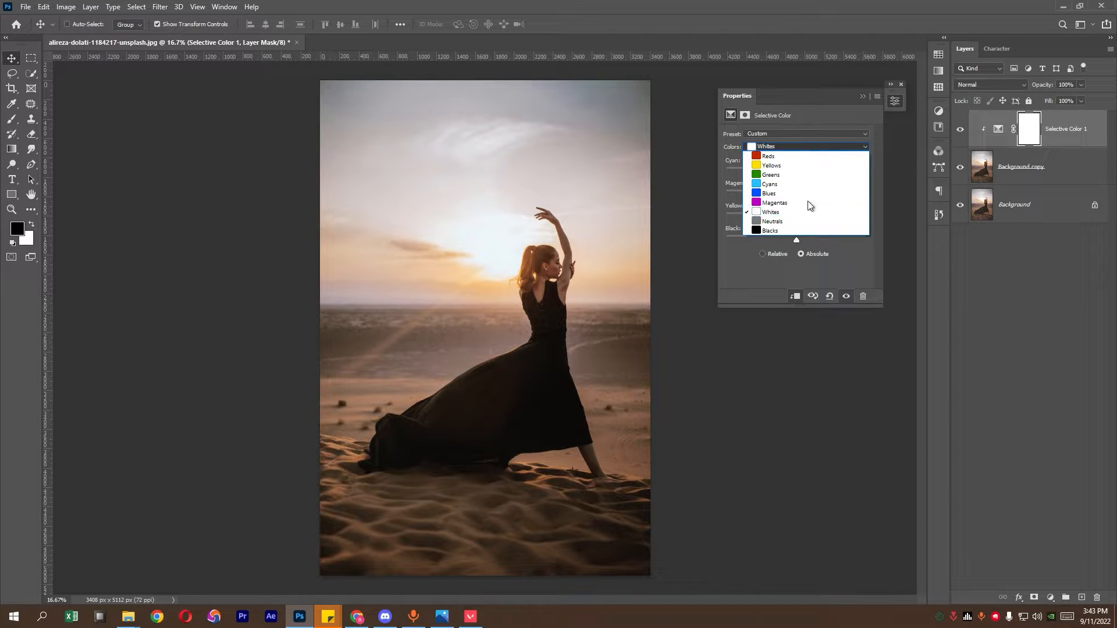
{"action": "left_click", "coordinate": [803, 165]}
{"action": "mouse_move", "coordinate": [829, 236]}
{"action": "left_mouse_down"}
{"action": "mouse_move", "coordinate": [782, 238]}
{"action": "mouse_move", "coordinate": [808, 240]}
{"action": "left_mouse_up"}
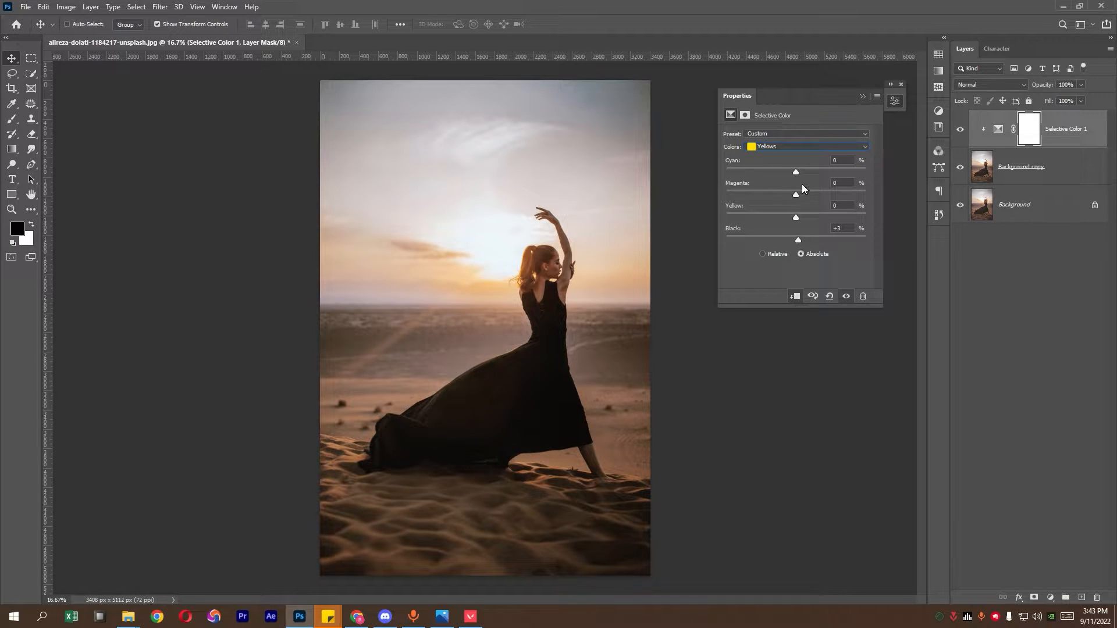
Step: For the Reds, set Black to +9% and raise Yellow slightly, comparing the photo with and without the adjustment
{"action": "left_click", "coordinate": [796, 147]}
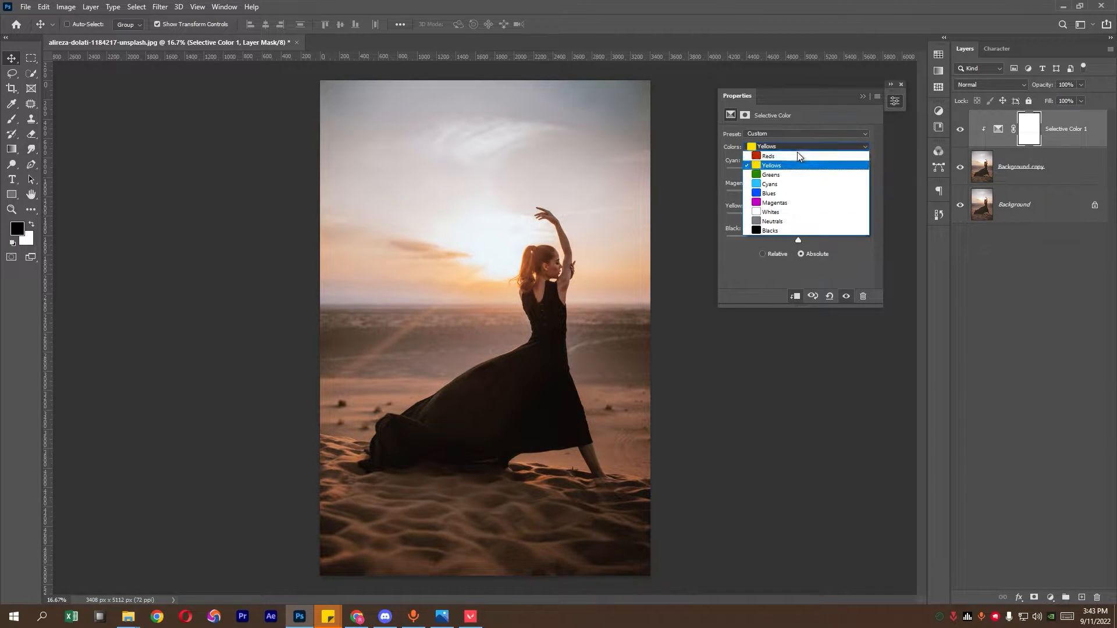
{"action": "left_click", "coordinate": [797, 152]}
{"action": "mouse_move", "coordinate": [799, 239]}
{"action": "left_mouse_down"}
{"action": "mouse_move", "coordinate": [782, 241]}
{"action": "mouse_move", "coordinate": [813, 239]}
{"action": "left_mouse_up"}
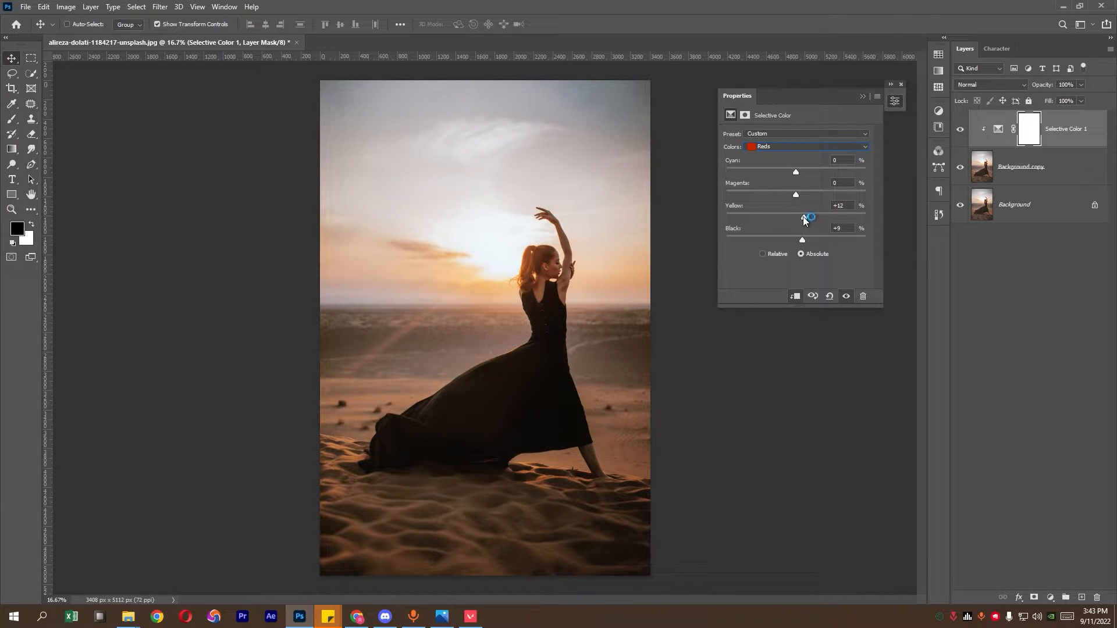
{"action": "left_click_drag", "start_coordinate": [802, 216], "coordinate": [798, 217]}
{"action": "left_click", "coordinate": [863, 96]}
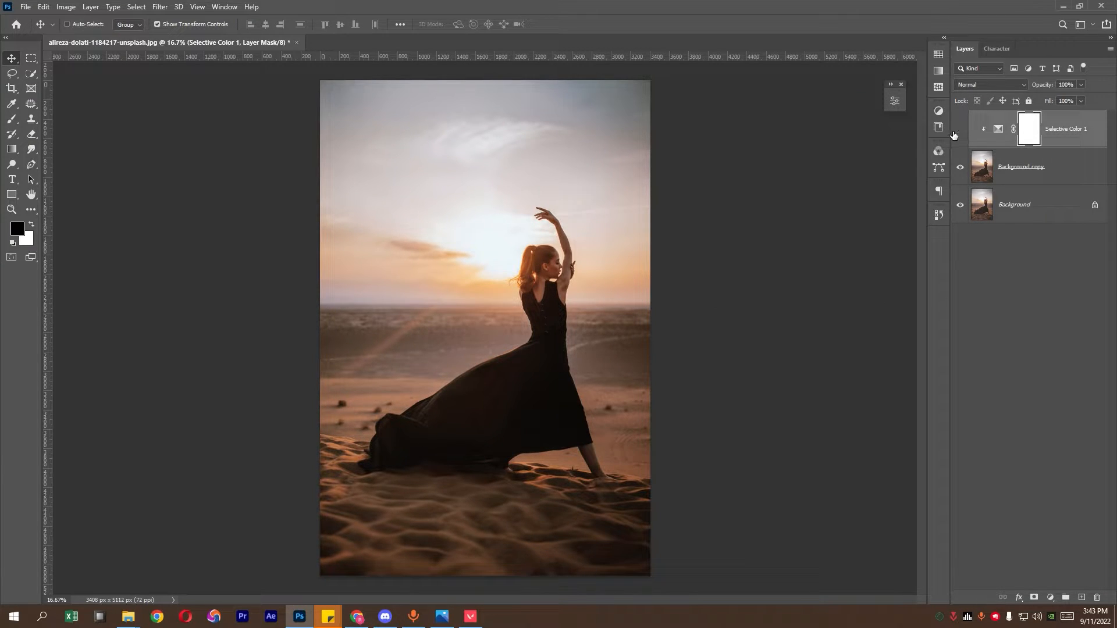
{"action": "left_click", "coordinate": [956, 131]}
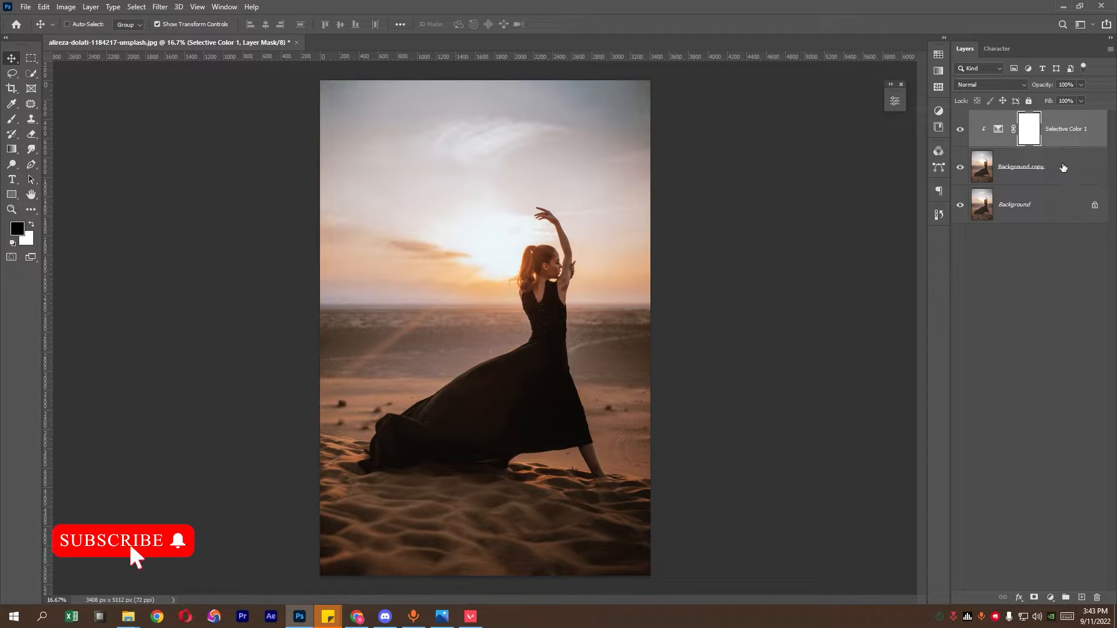
Step: Create a new layer above the Selective Color adjustment and stamp all visible layers into it
{"action": "left_click", "coordinate": [1061, 166]}
{"action": "left_click", "coordinate": [1076, 135]}
{"action": "key", "text": "ctrl+shift+alt+e"}
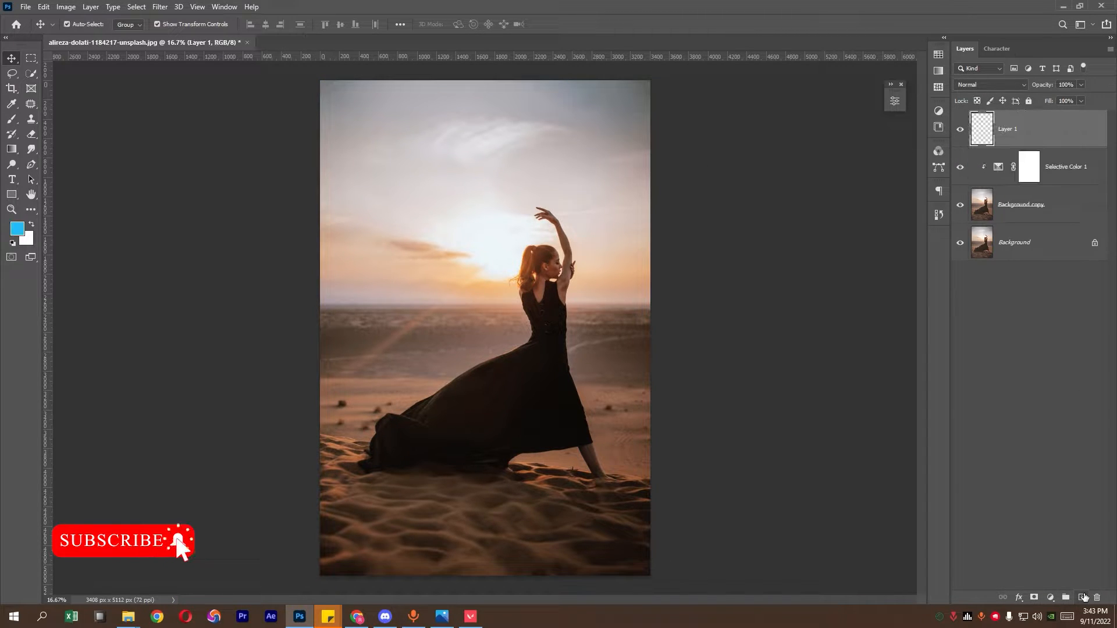
Step: Start HDR Toning, accept flattening the document, and set the edge glow Radius to 500 px and Strength to 4.00
{"action": "left_click", "coordinate": [164, 11]}
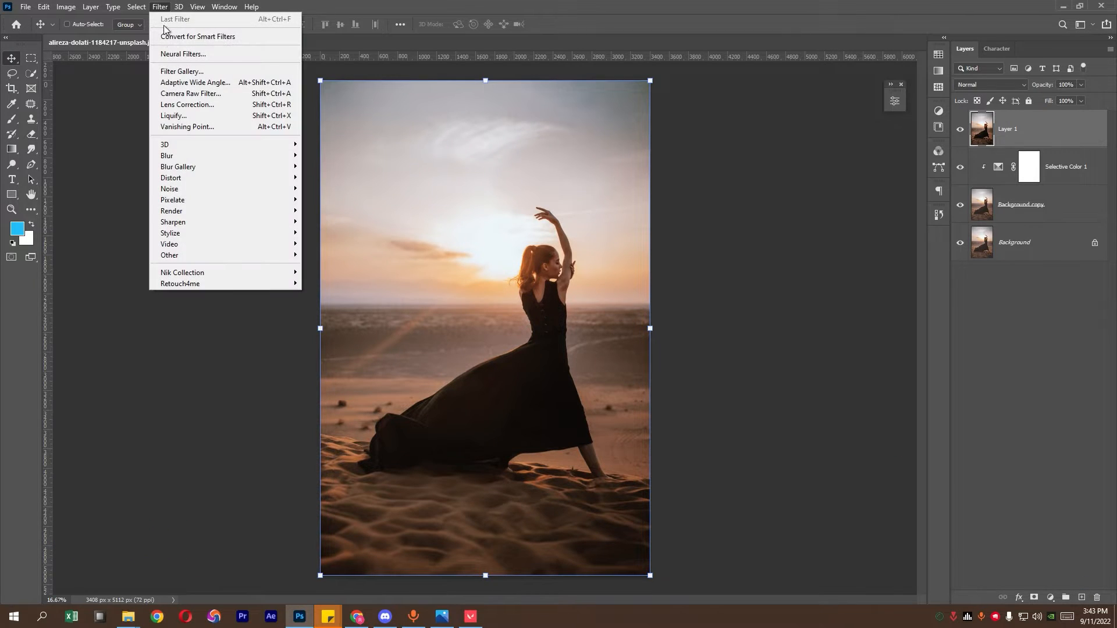
{"action": "mouse_move", "coordinate": [66, 7]}
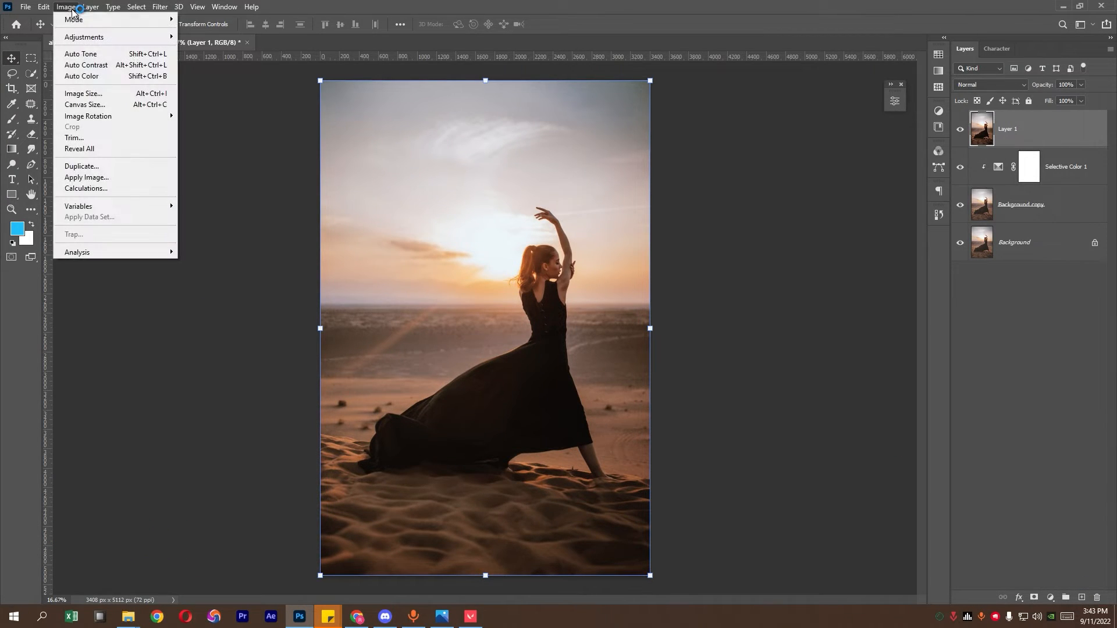
{"action": "mouse_move", "coordinate": [139, 38]}
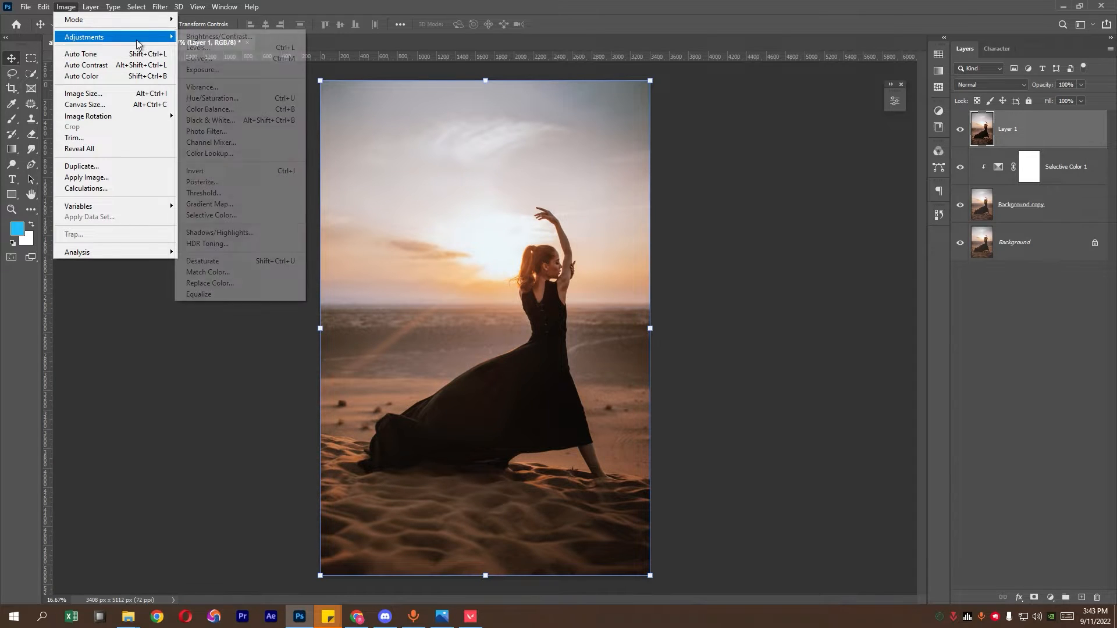
{"action": "left_click", "coordinate": [244, 245]}
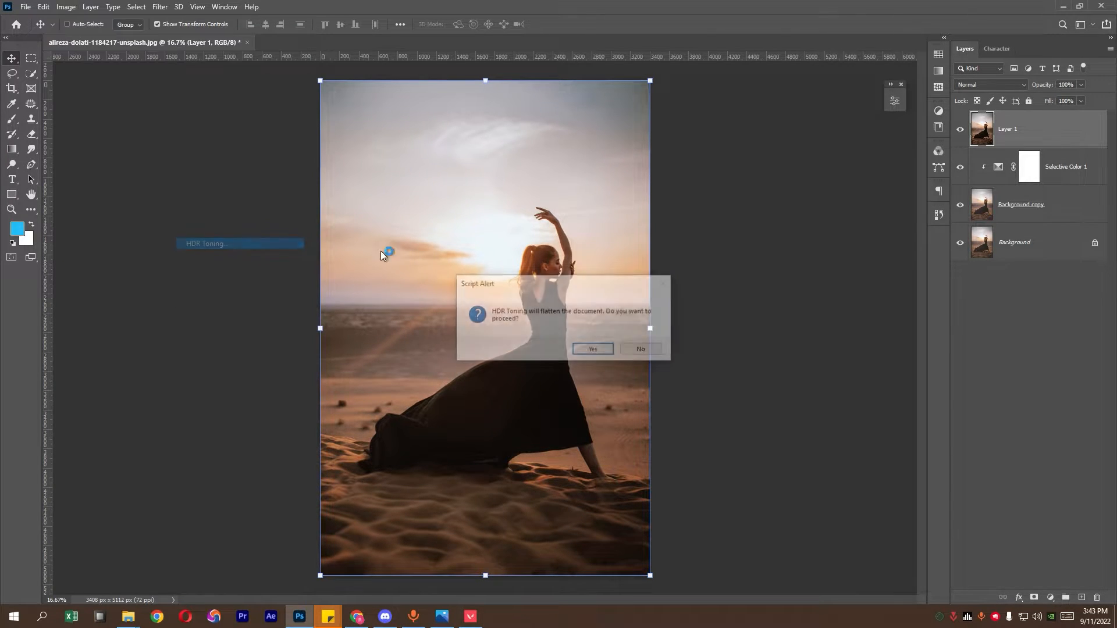
{"action": "left_click", "coordinate": [586, 348]}
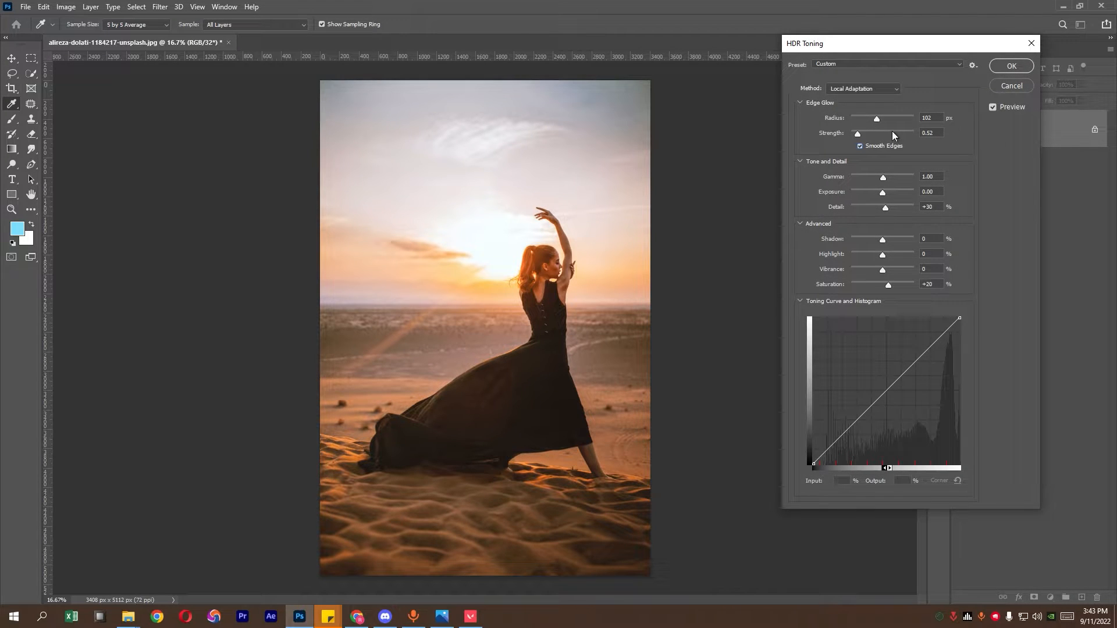
{"action": "left_click_drag", "start_coordinate": [877, 118], "coordinate": [923, 135]}
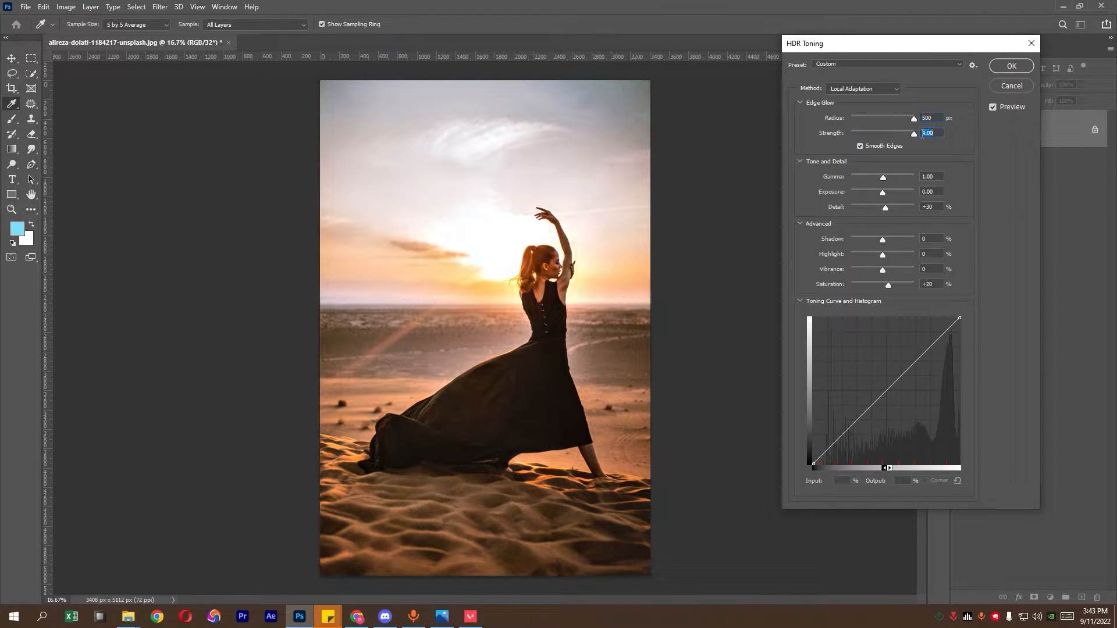
Step: Set the HDR Toning Gamma to 5.18 and Exposure to -3.26
{"action": "left_click", "coordinate": [864, 176]}
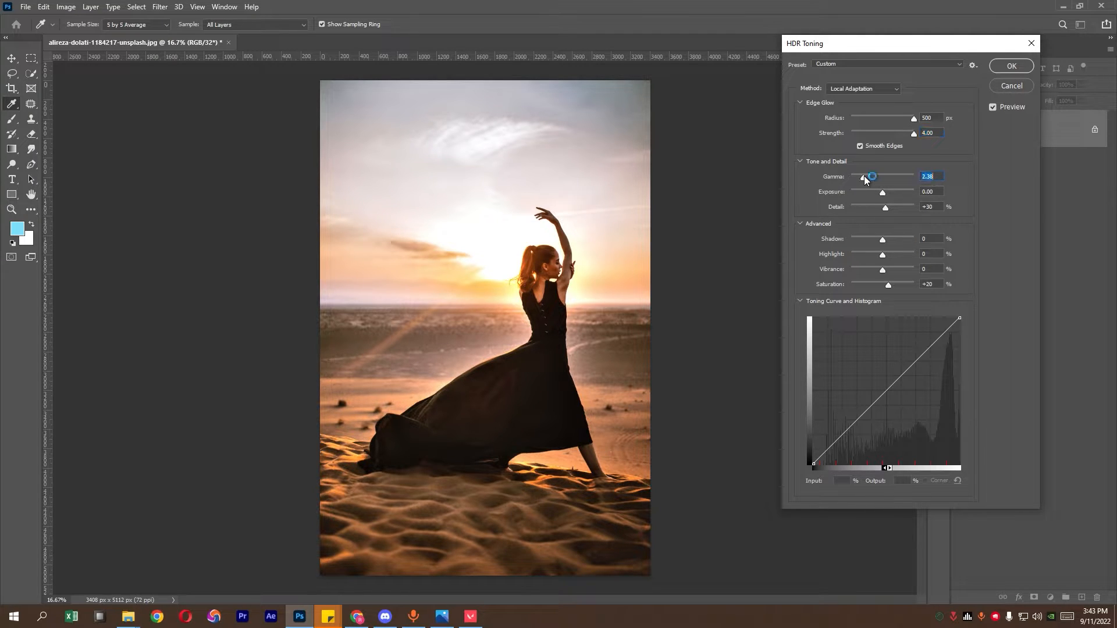
{"action": "left_click", "coordinate": [862, 192]}
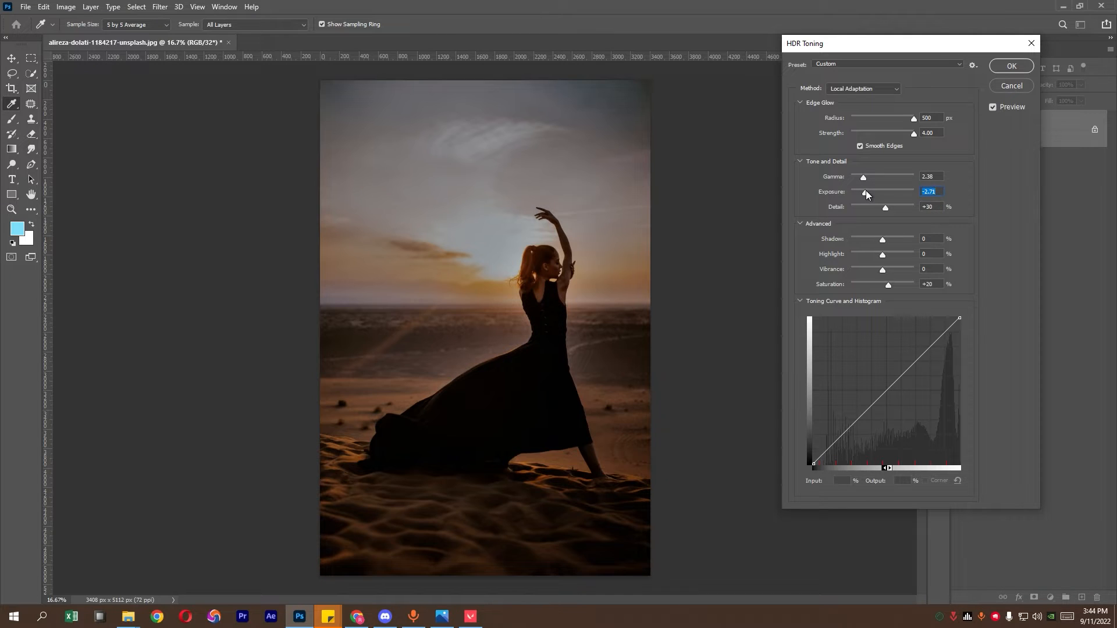
{"action": "left_click", "coordinate": [867, 191]}
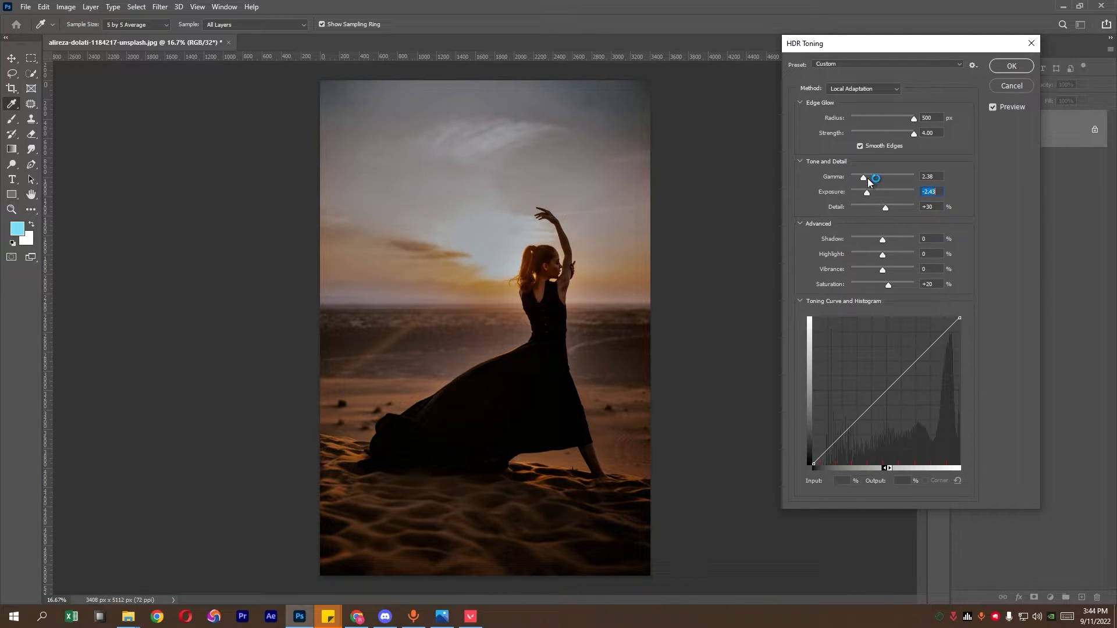
{"action": "mouse_move", "coordinate": [868, 178]}
{"action": "left_mouse_down"}
{"action": "mouse_move", "coordinate": [845, 183]}
{"action": "mouse_move", "coordinate": [862, 191]}
{"action": "mouse_move", "coordinate": [852, 177]}
{"action": "left_mouse_up"}
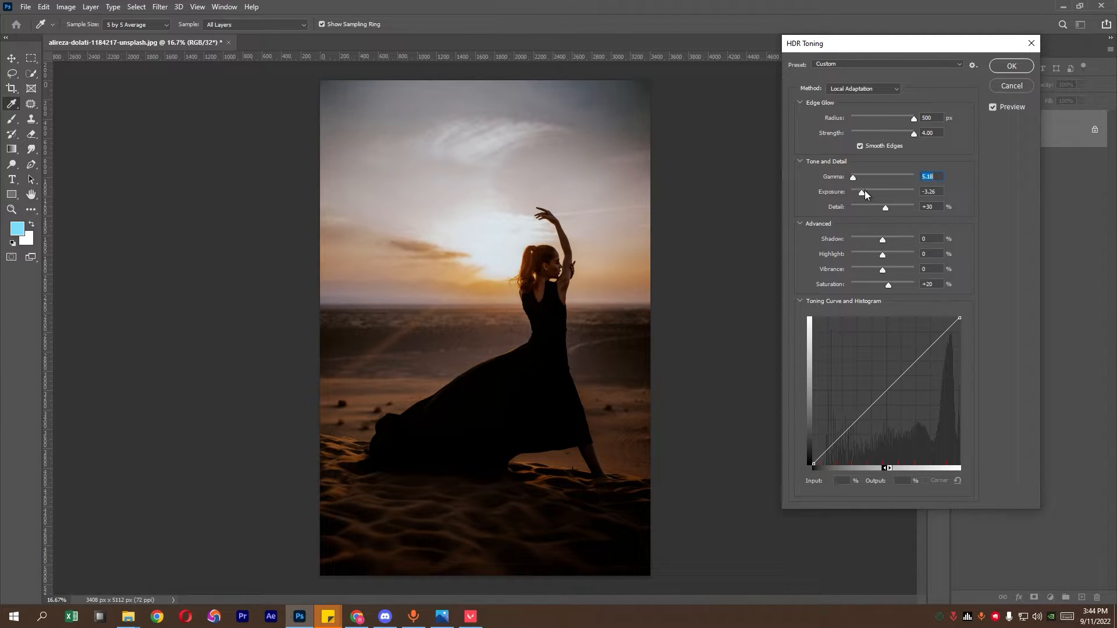
Step: Set the HDR Toning Highlight to +8% and Shadow to about -38%
{"action": "left_click", "coordinate": [890, 254]}
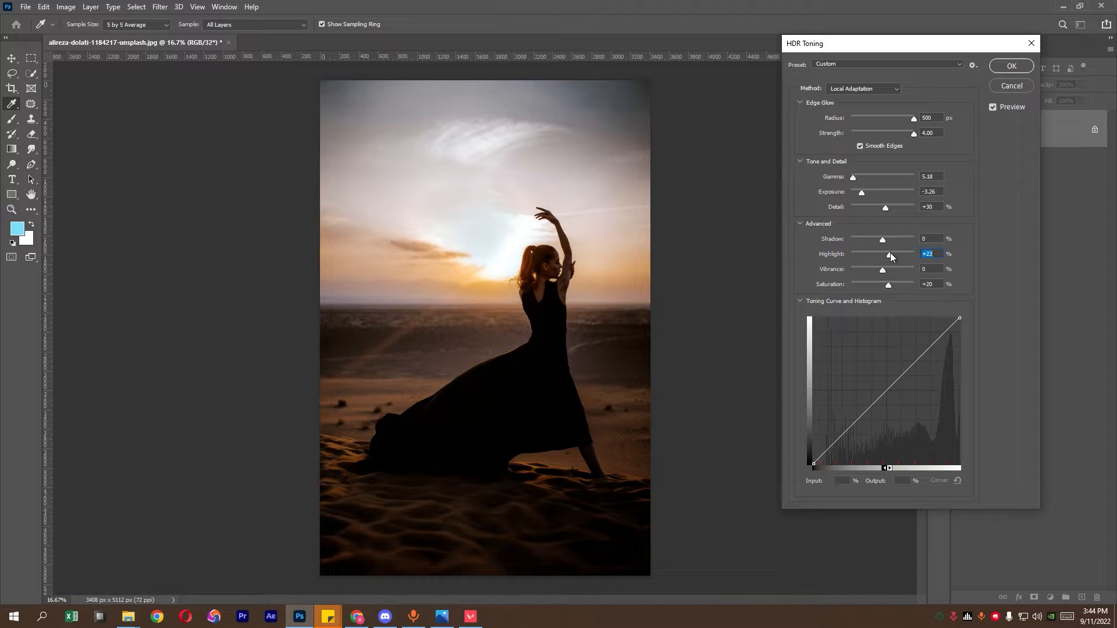
{"action": "left_click_drag", "start_coordinate": [899, 253], "coordinate": [871, 237]}
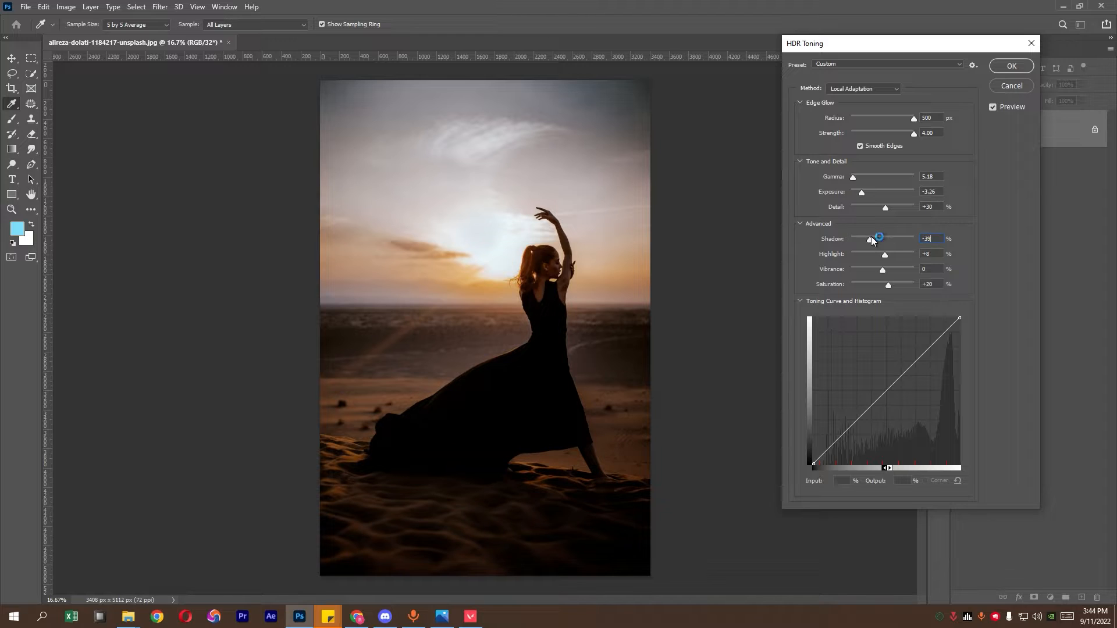
Step: Refine the tone settings with Exposure at -2.71 and Gamma at 4.77
{"action": "left_click_drag", "start_coordinate": [864, 192], "coordinate": [866, 190]}
{"action": "left_click", "coordinate": [867, 192]}
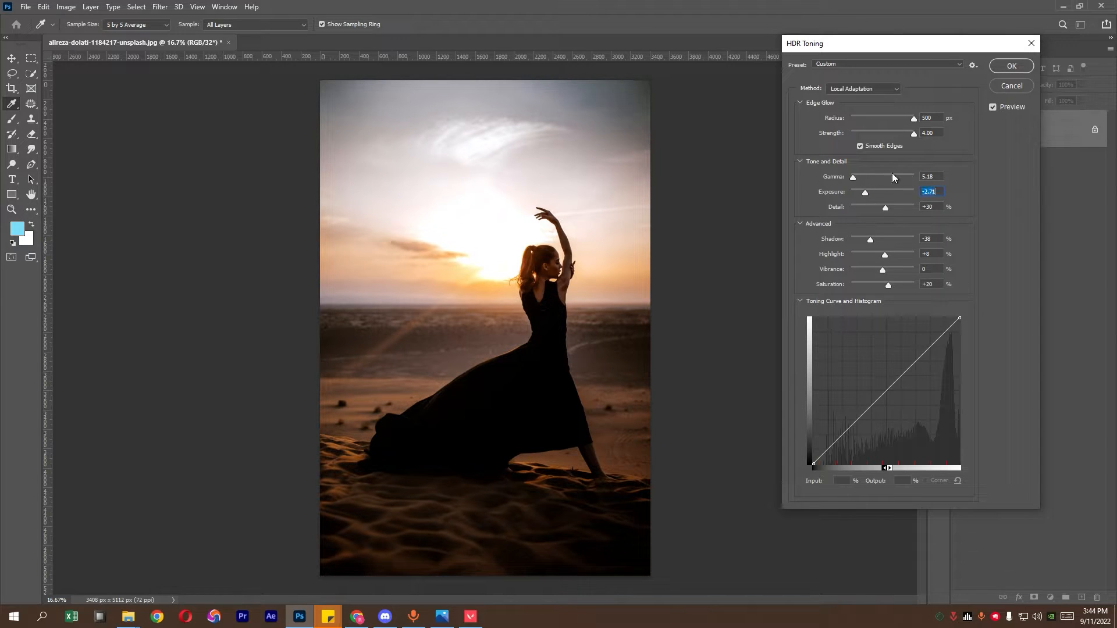
{"action": "left_click", "coordinate": [930, 175]}
{"action": "left_click_drag", "start_coordinate": [863, 178], "coordinate": [855, 178]}
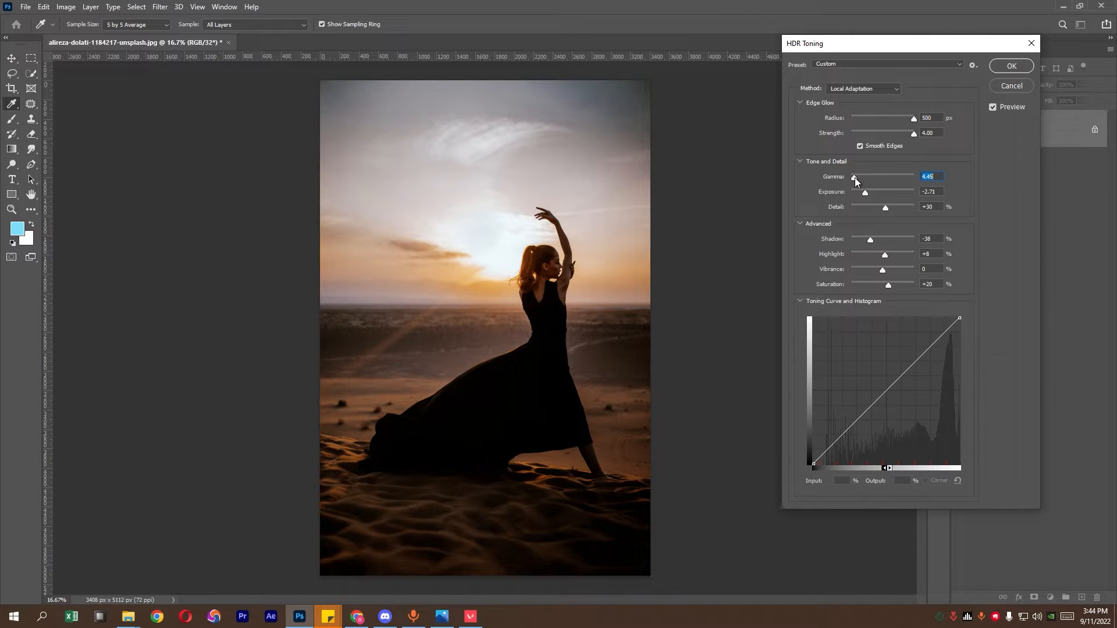
{"action": "left_click_drag", "start_coordinate": [855, 178], "coordinate": [853, 178]}
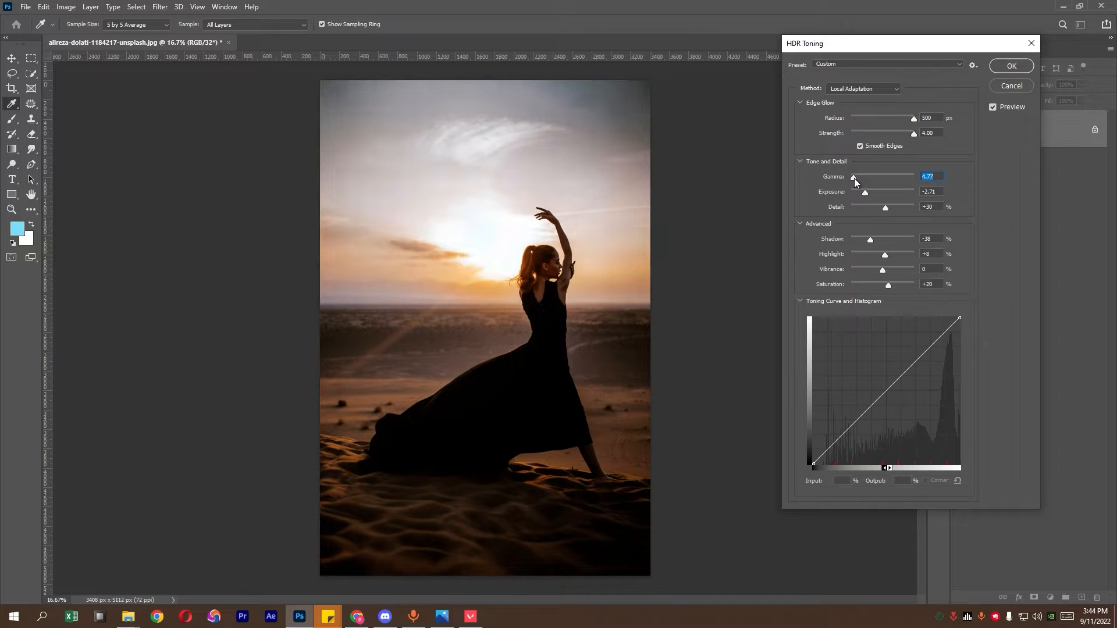
Step: Raise the HDR Toning Highlight to +17% and Vibrance to +23%
{"action": "left_click", "coordinate": [890, 255]}
{"action": "left_click_drag", "start_coordinate": [892, 256], "coordinate": [888, 255]}
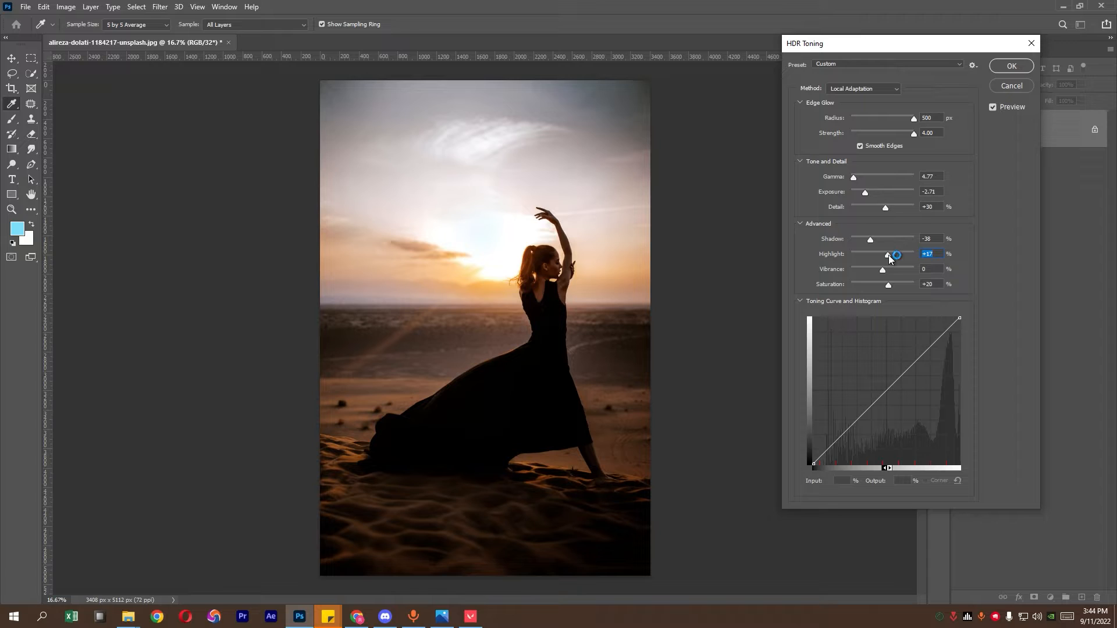
{"action": "left_click", "coordinate": [891, 270]}
{"action": "left_click_drag", "start_coordinate": [891, 269], "coordinate": [890, 269]}
Step: Shape the toning curve with outputs 10, 27 and 99 at inputs 0, 32 and 100, raise Highlight to +23%, and apply the toning
{"action": "left_click_drag", "start_coordinate": [857, 421], "coordinate": [858, 429]}
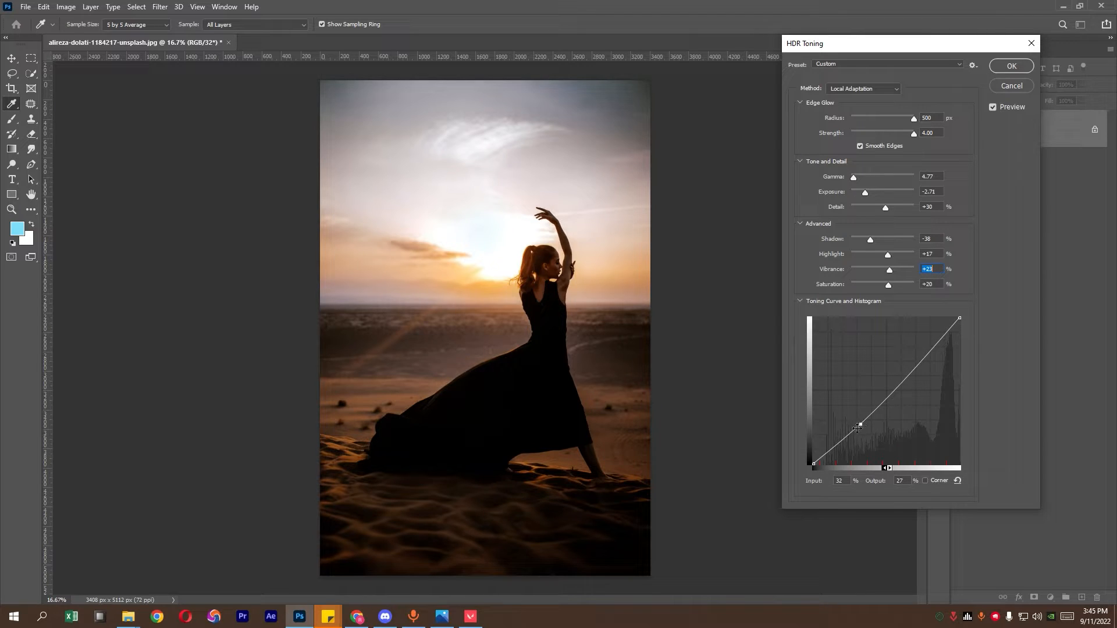
{"action": "left_click_drag", "start_coordinate": [814, 464], "coordinate": [811, 449]}
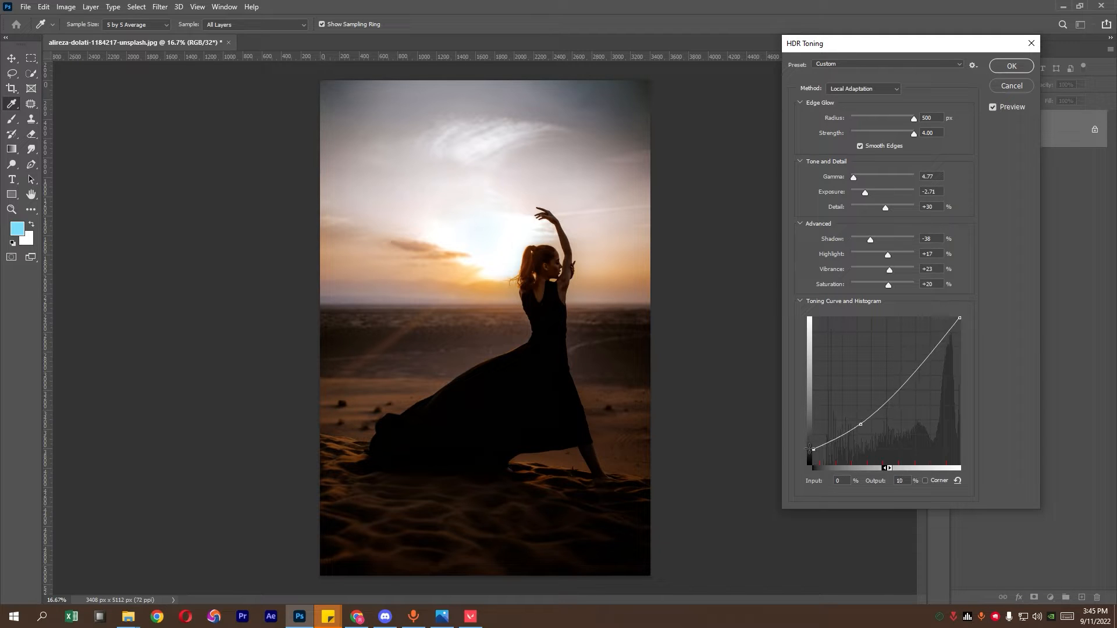
{"action": "mouse_move", "coordinate": [959, 318]}
{"action": "left_mouse_down"}
{"action": "mouse_move", "coordinate": [948, 317]}
{"action": "mouse_move", "coordinate": [960, 319]}
{"action": "left_mouse_up"}
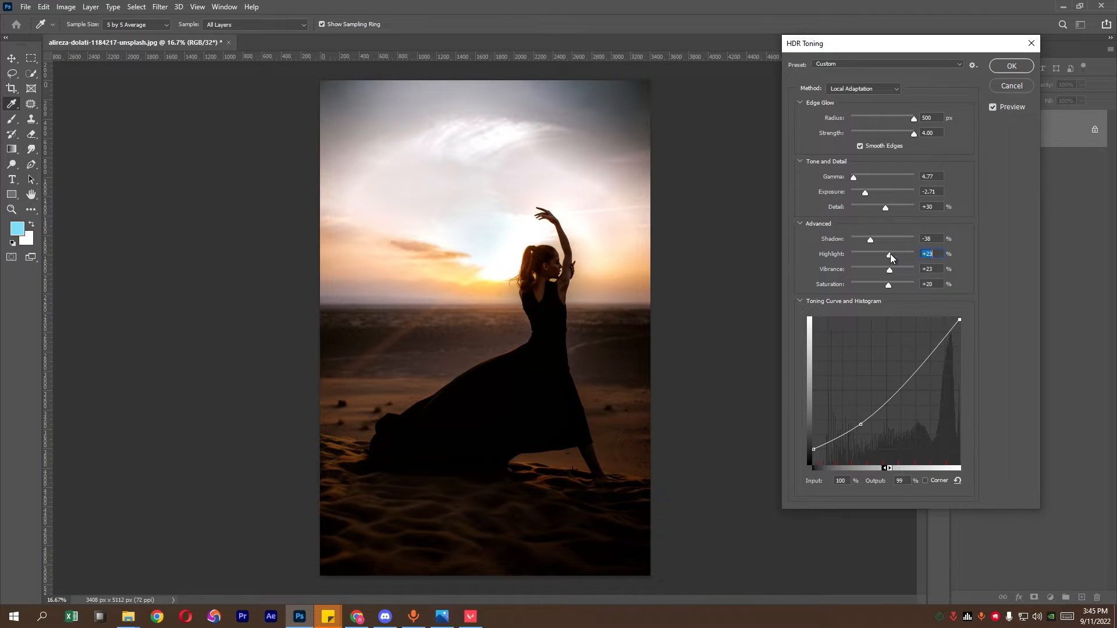
{"action": "left_click", "coordinate": [1010, 67]}
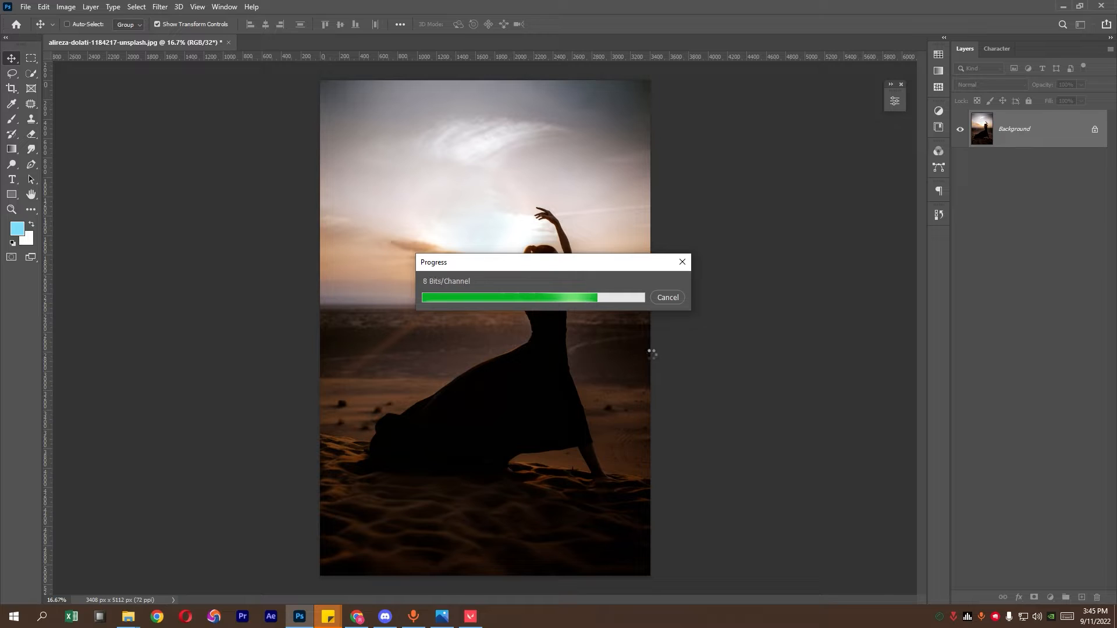
Step: Open the Camera Raw Filter on the toned photo and set the Basic Highlights to +38
{"action": "left_click", "coordinate": [160, 6]}
{"action": "left_click", "coordinate": [189, 95]}
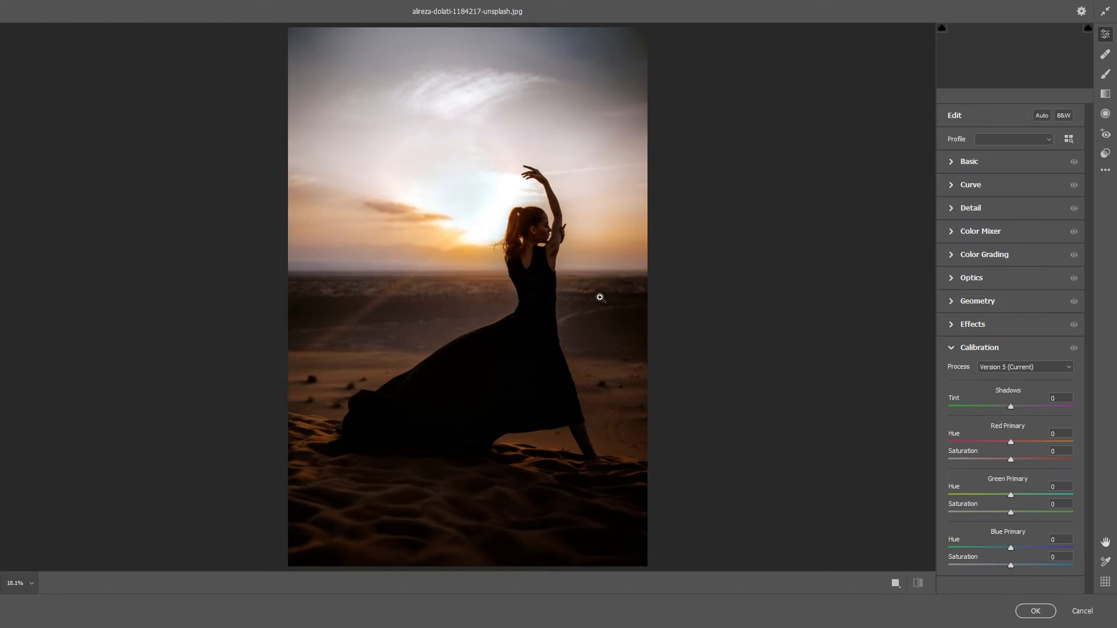
{"action": "left_click", "coordinate": [970, 162]}
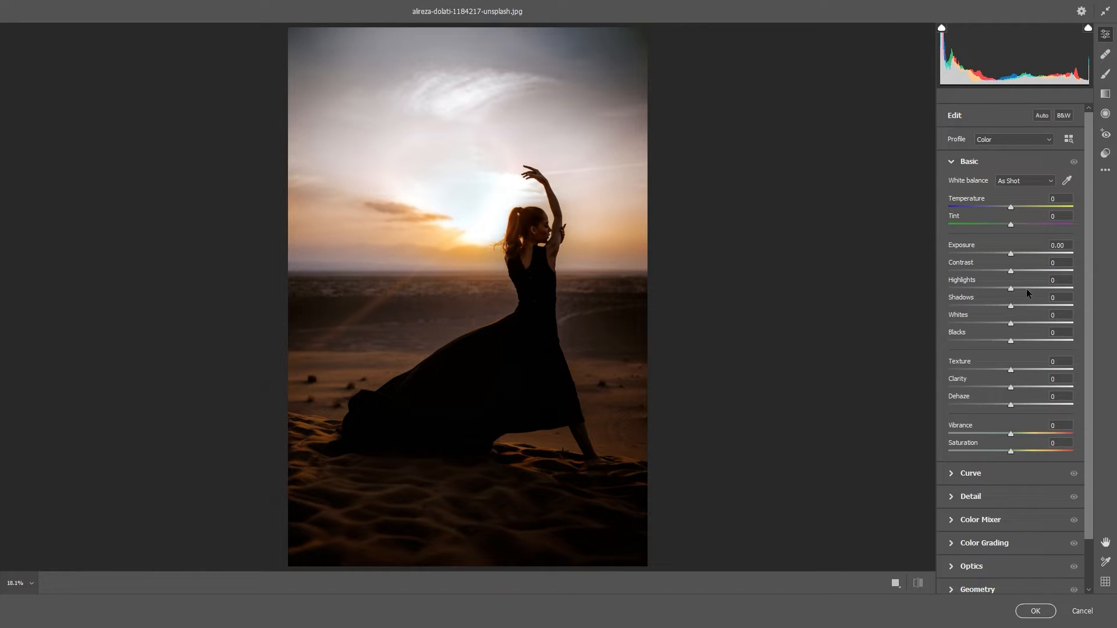
{"action": "left_click_drag", "start_coordinate": [1026, 289], "coordinate": [1035, 291]}
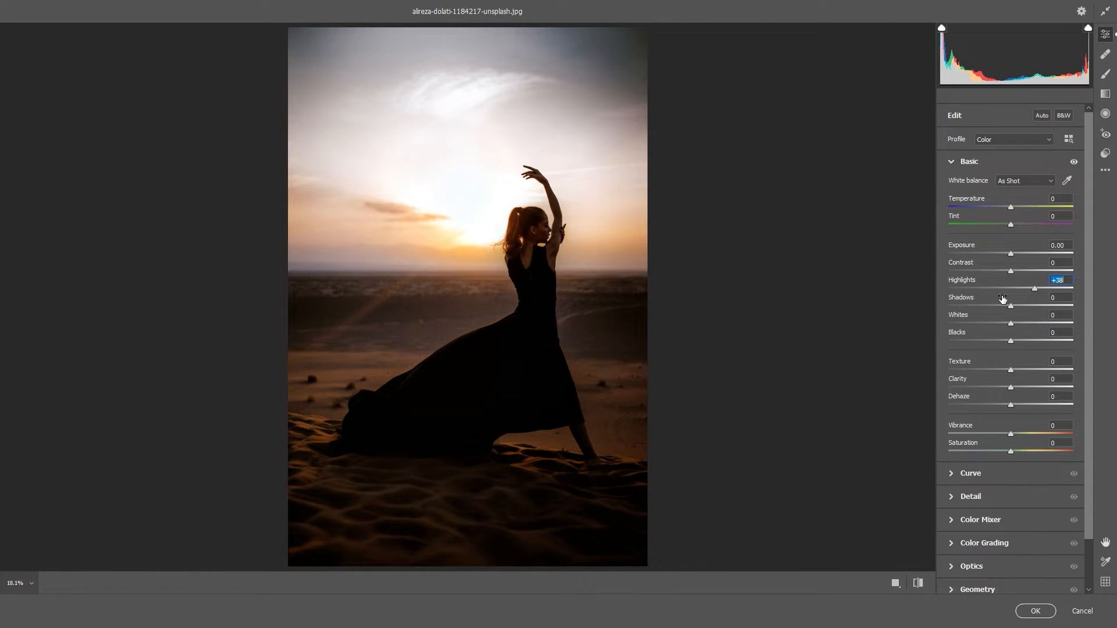
Step: Set the Basic Highlights to -1 and Whites to +32
{"action": "left_click", "coordinate": [1001, 289]}
{"action": "left_click_drag", "start_coordinate": [1002, 291], "coordinate": [1030, 323]}
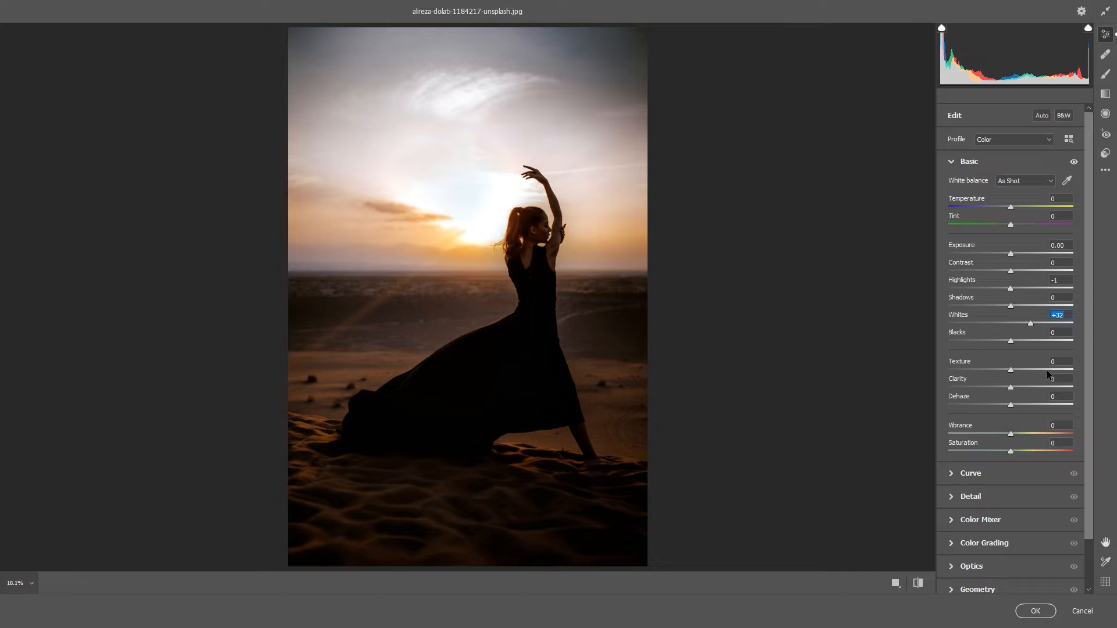
Step: Set Texture to +14, Clarity to +6 and Vibrance to +12, resetting Dehaze to 0
{"action": "left_click", "coordinate": [1031, 369]}
{"action": "left_click_drag", "start_coordinate": [1021, 368], "coordinate": [1020, 369]}
{"action": "left_click", "coordinate": [1023, 386]}
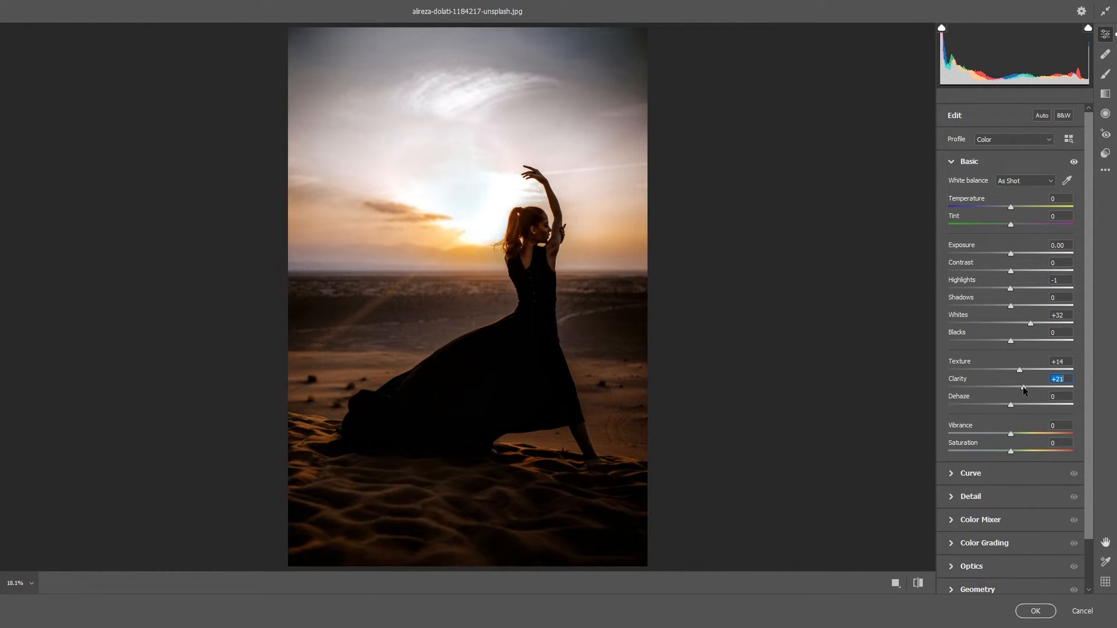
{"action": "double_click", "coordinate": [1022, 386]}
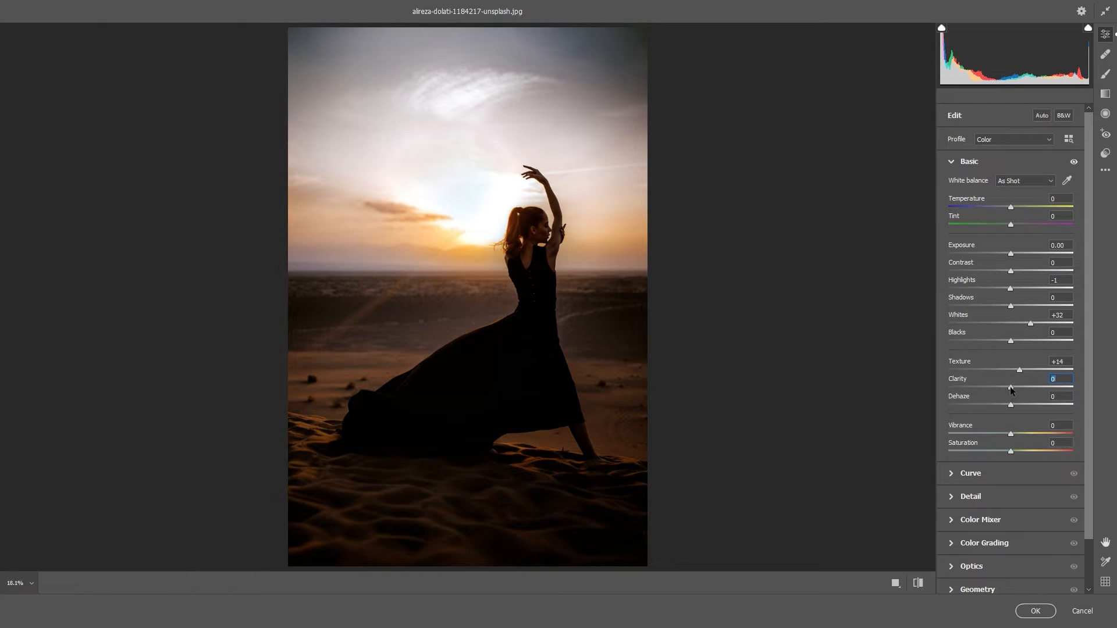
{"action": "left_click_drag", "start_coordinate": [1011, 387], "coordinate": [1014, 387]}
{"action": "left_click_drag", "start_coordinate": [1013, 404], "coordinate": [1024, 399]}
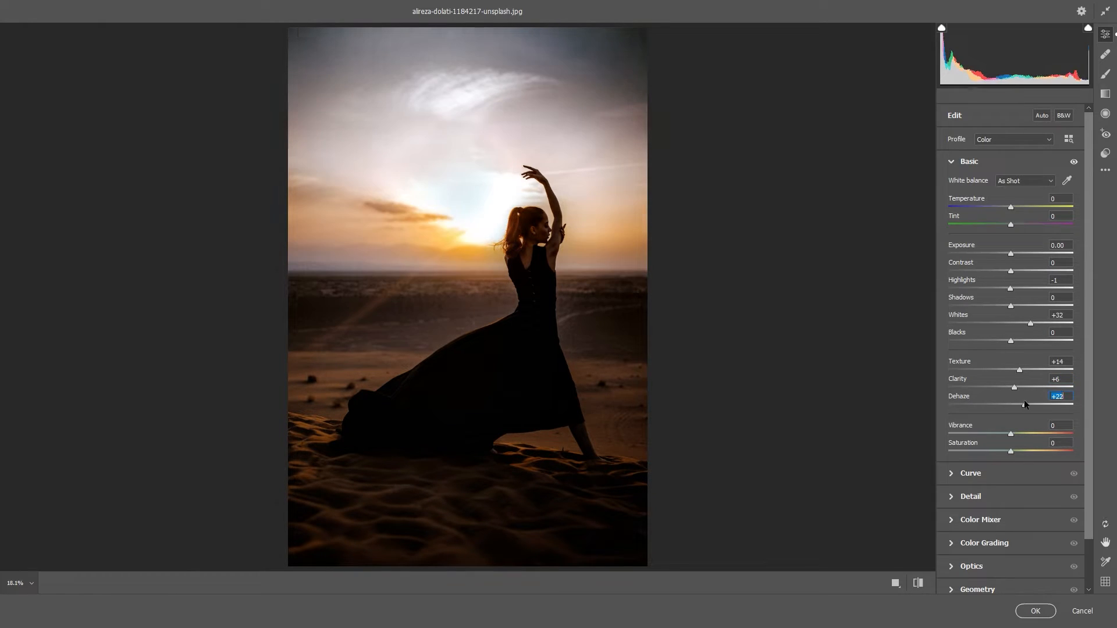
{"action": "double_click", "coordinate": [1024, 399]}
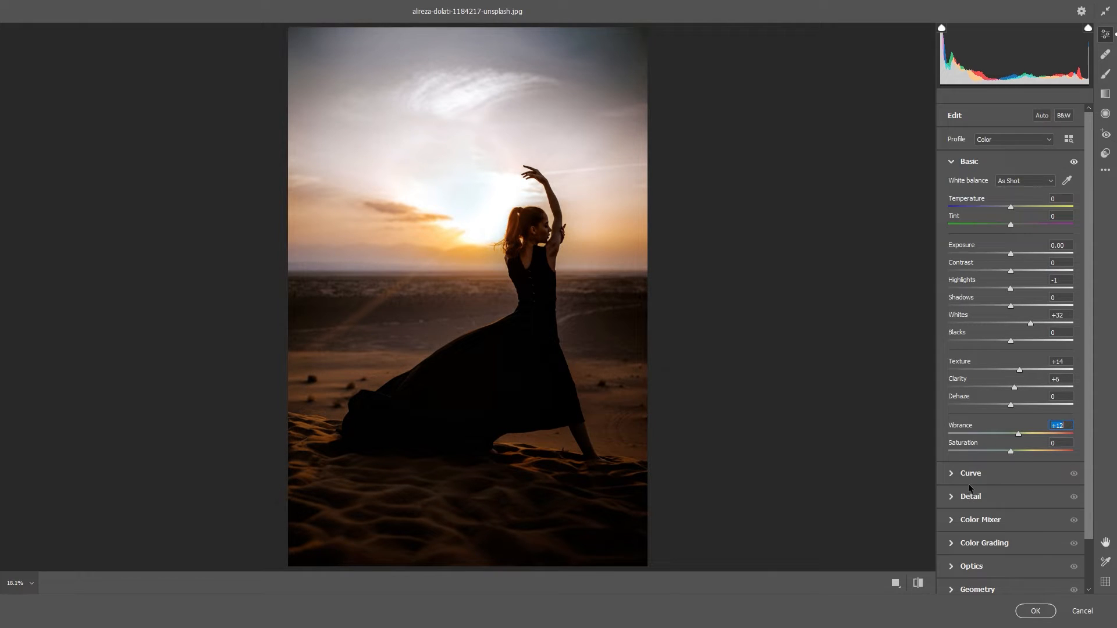
Step: Try Noise Reduction amounts of 61, 54 and 33 in the Detail settings
{"action": "left_click", "coordinate": [973, 497]}
{"action": "left_click_drag", "start_coordinate": [975, 259], "coordinate": [1021, 259]}
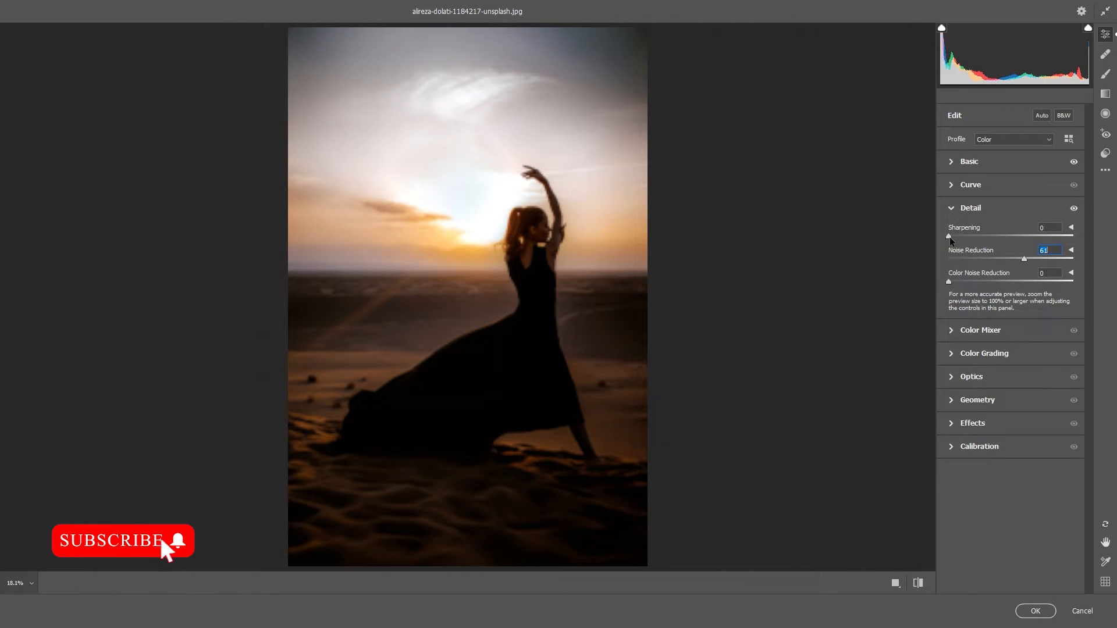
{"action": "left_click", "coordinate": [1016, 258]}
{"action": "left_click", "coordinate": [561, 267]}
{"action": "left_click", "coordinate": [561, 267]}
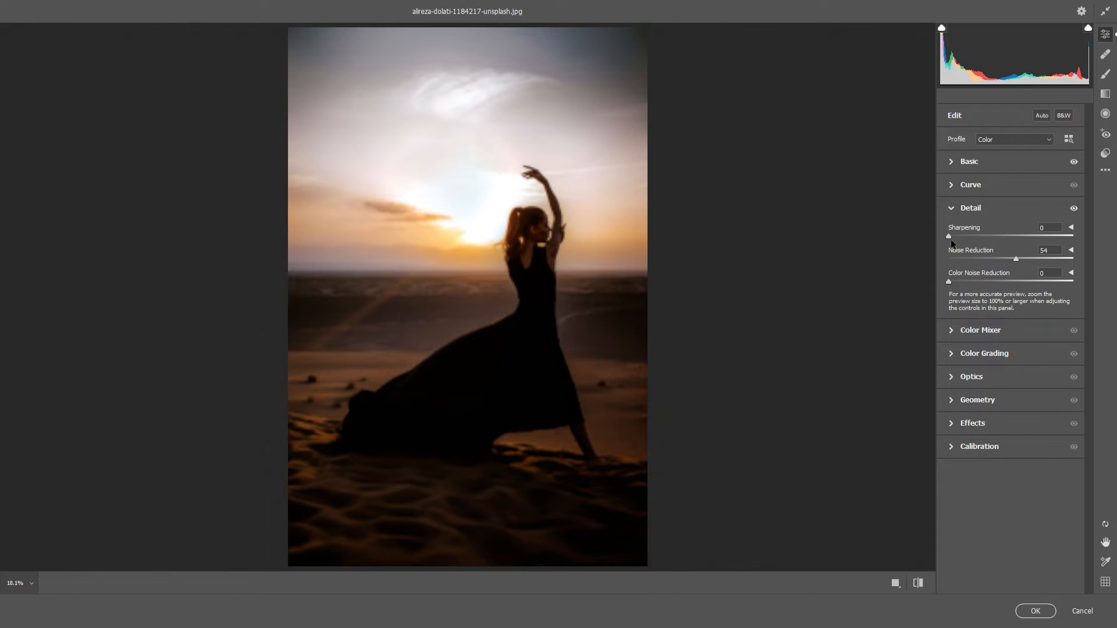
{"action": "left_click", "coordinate": [990, 259]}
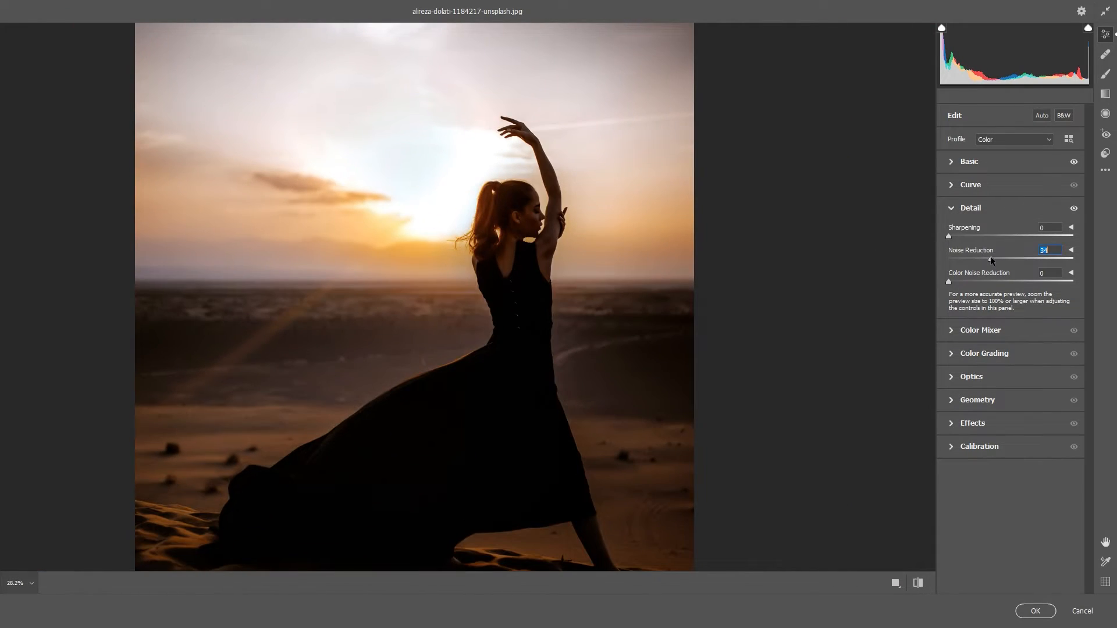
{"action": "type", "text": "0"}
{"action": "left_click", "coordinate": [993, 258]}
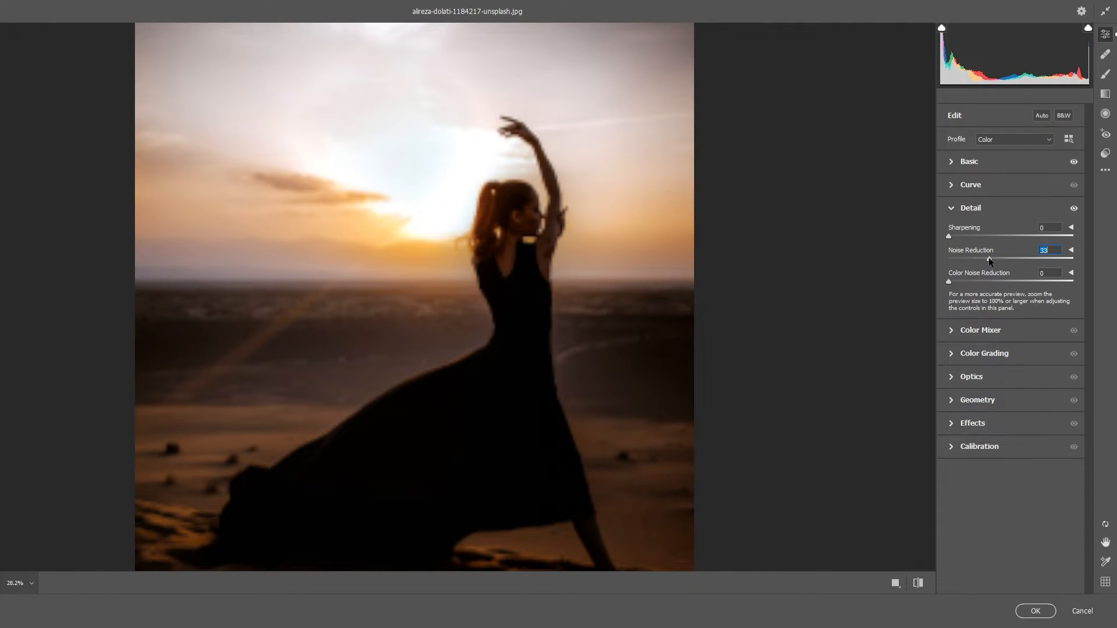
Step: Compare weaker Noise Reduction, set it to 53, and add a small amount of Sharpening
{"action": "left_click", "coordinate": [959, 236]}
{"action": "left_click_drag", "start_coordinate": [991, 258], "coordinate": [878, 270]}
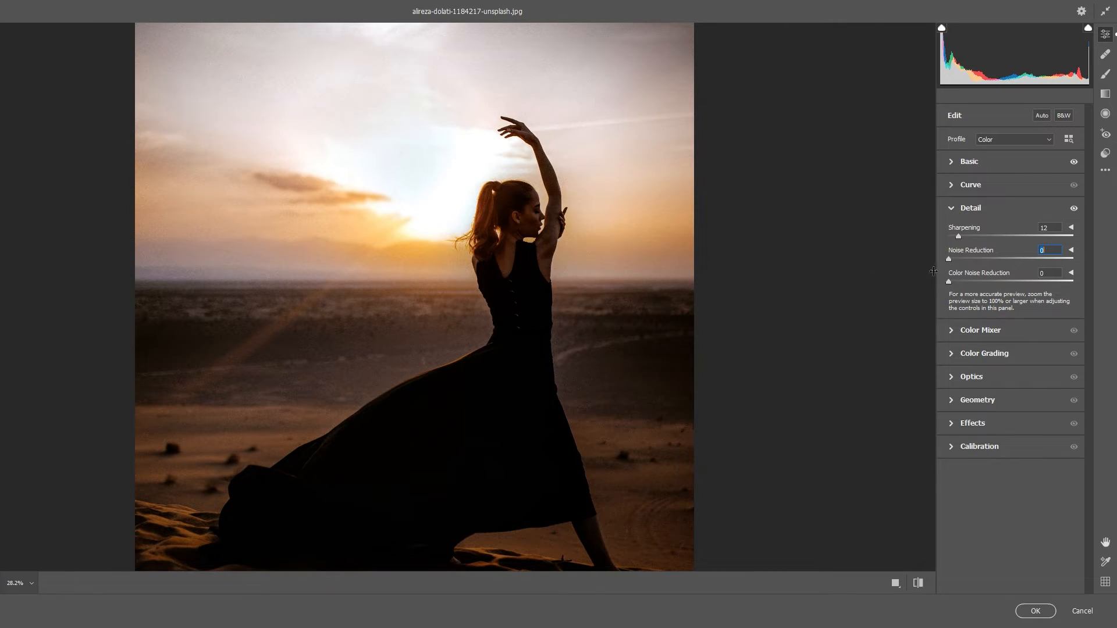
{"action": "left_click", "coordinate": [968, 259]}
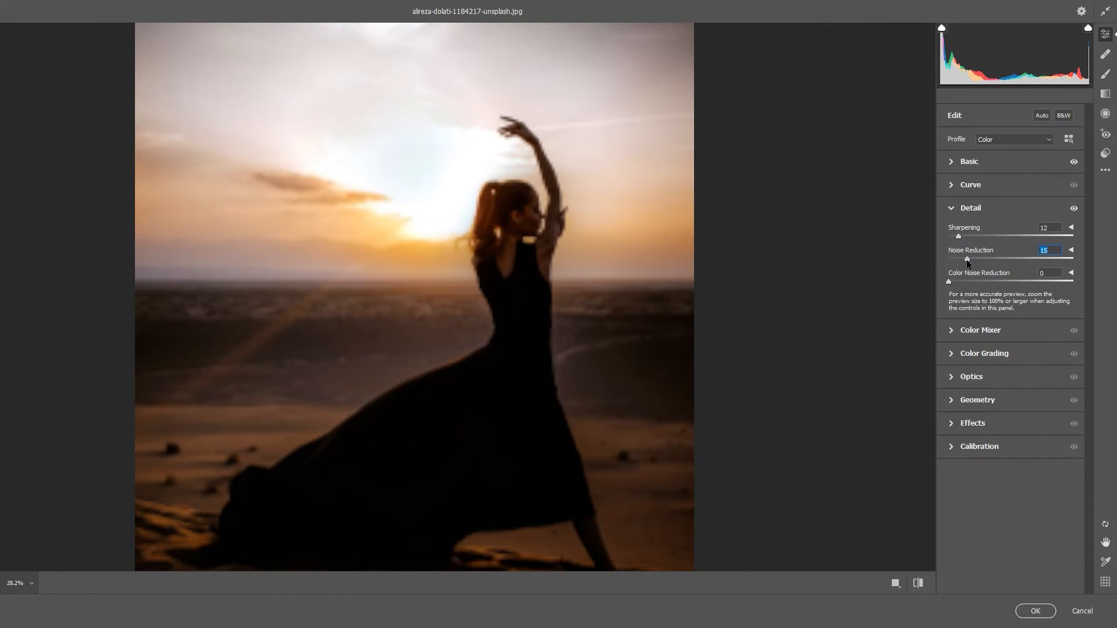
{"action": "left_click", "coordinate": [570, 302]}
{"action": "left_click", "coordinate": [569, 302]}
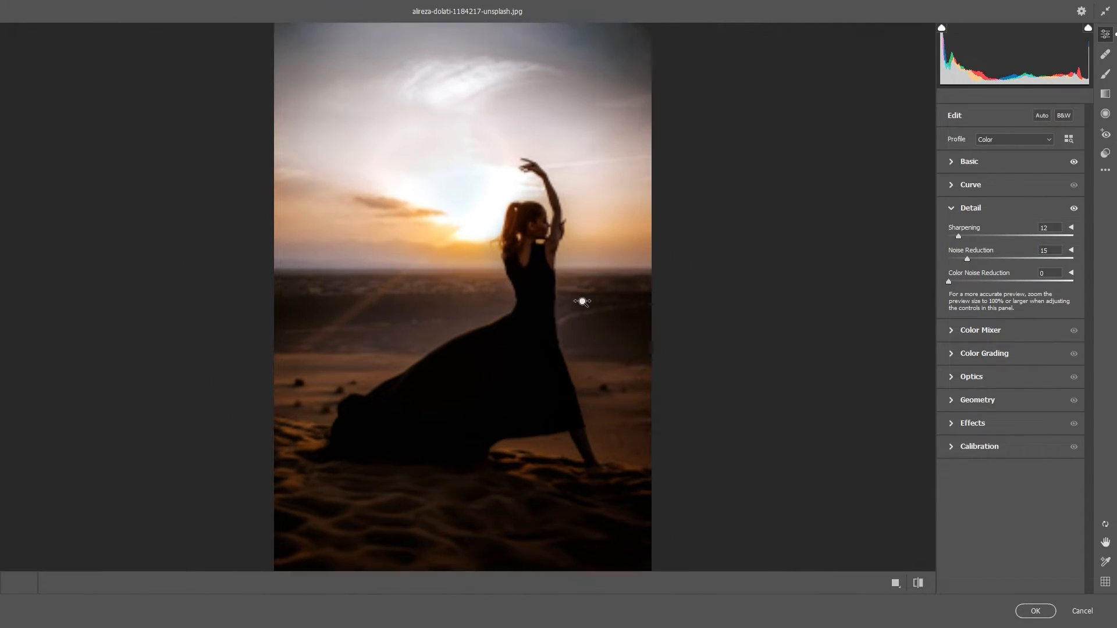
{"action": "left_click", "coordinate": [1014, 258]}
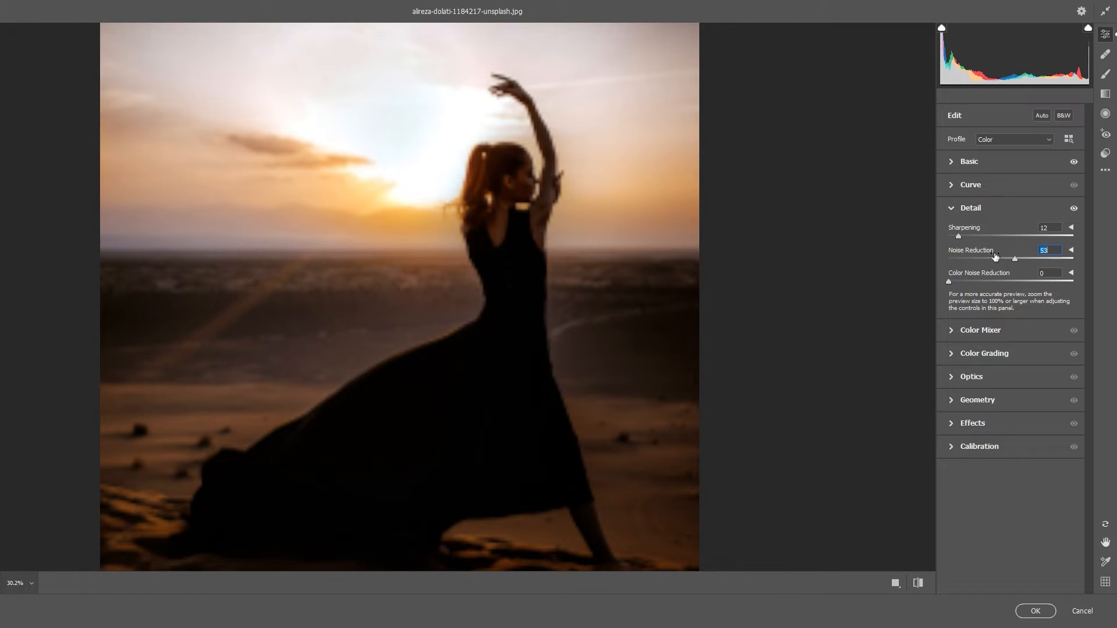
{"action": "left_click", "coordinate": [954, 236]}
Step: In Color Grading, set the Midtones luminance to 33 and the Shadows luminance to 9, and apply the Camera Raw Filter
{"action": "left_click", "coordinate": [979, 353]}
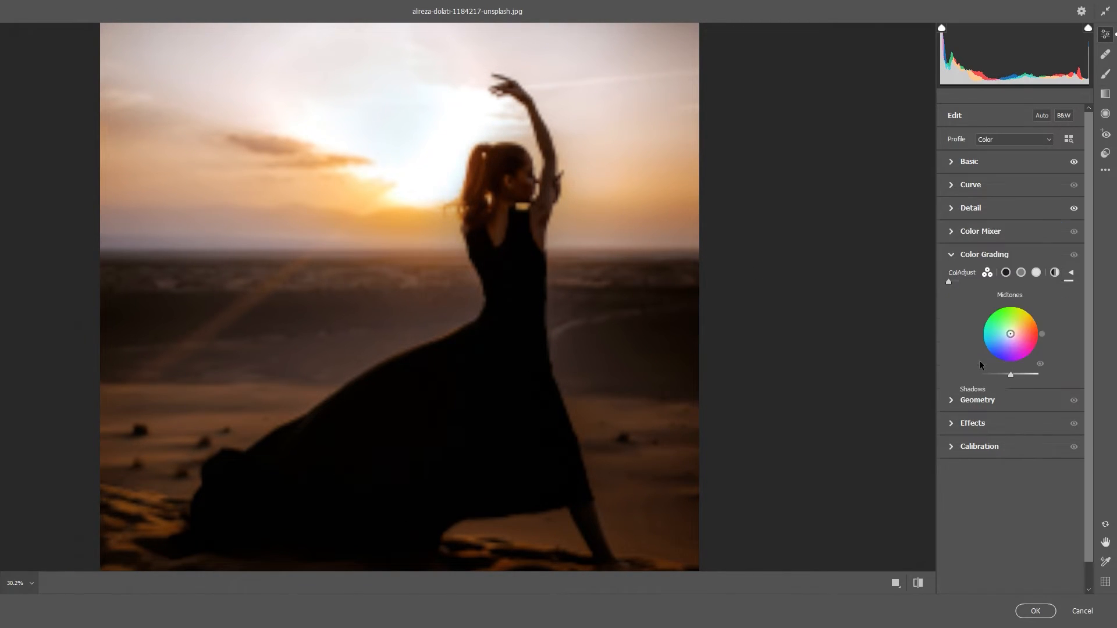
{"action": "left_click", "coordinate": [1018, 375]}
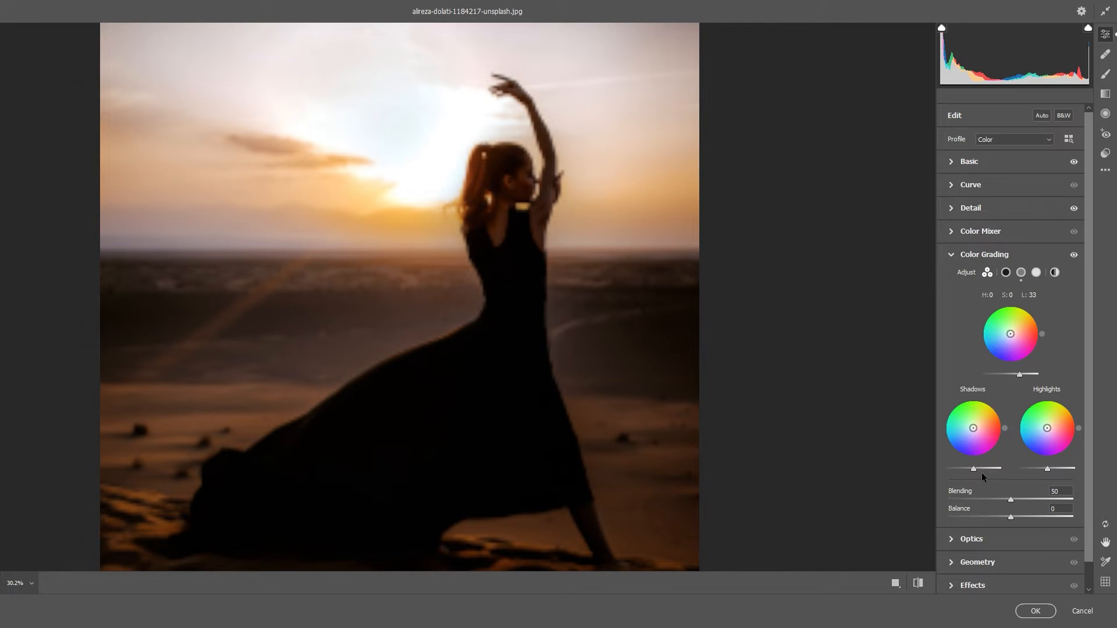
{"action": "left_click_drag", "start_coordinate": [979, 469], "coordinate": [975, 469]}
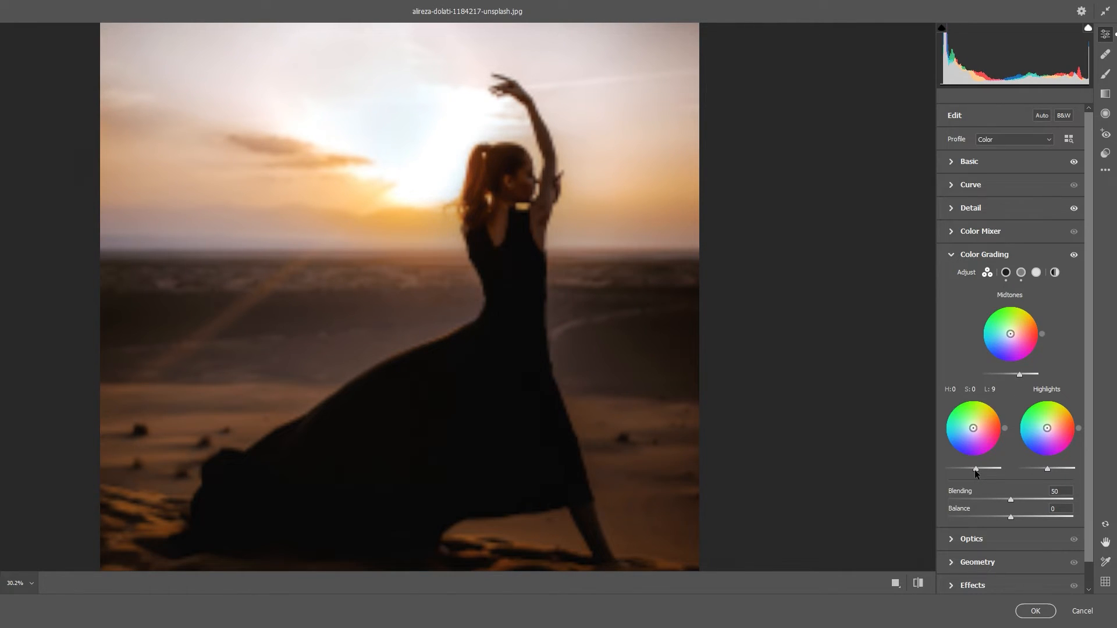
{"action": "left_click", "coordinate": [1035, 610]}
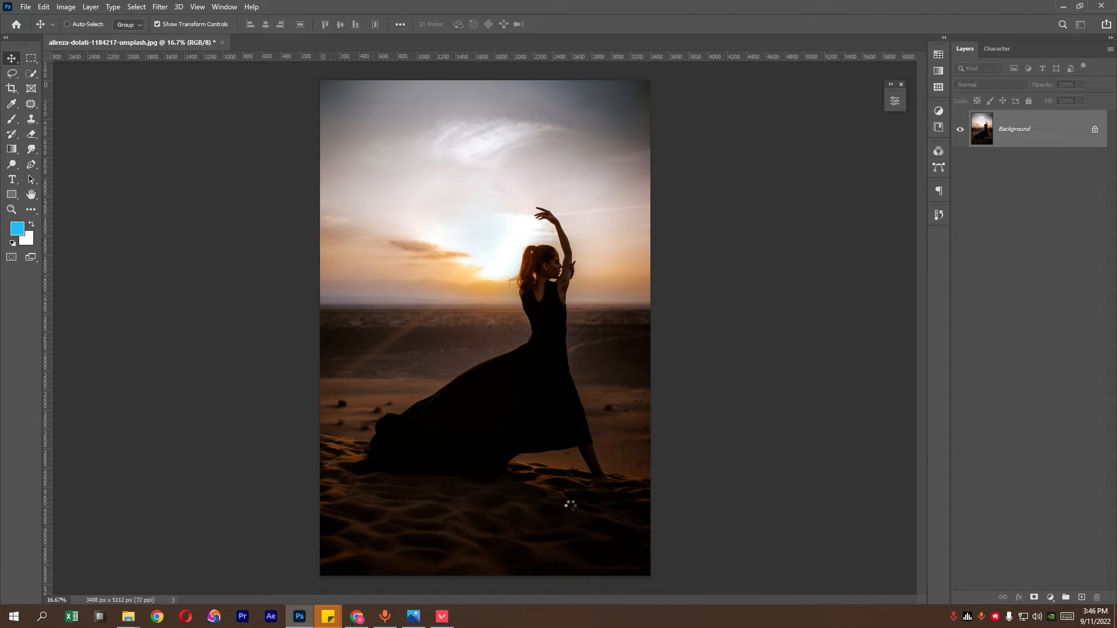
Step: Examine the filtered photo up close around the woman and as a whole
{"action": "left_click_drag", "start_coordinate": [561, 303], "coordinate": [616, 306]}
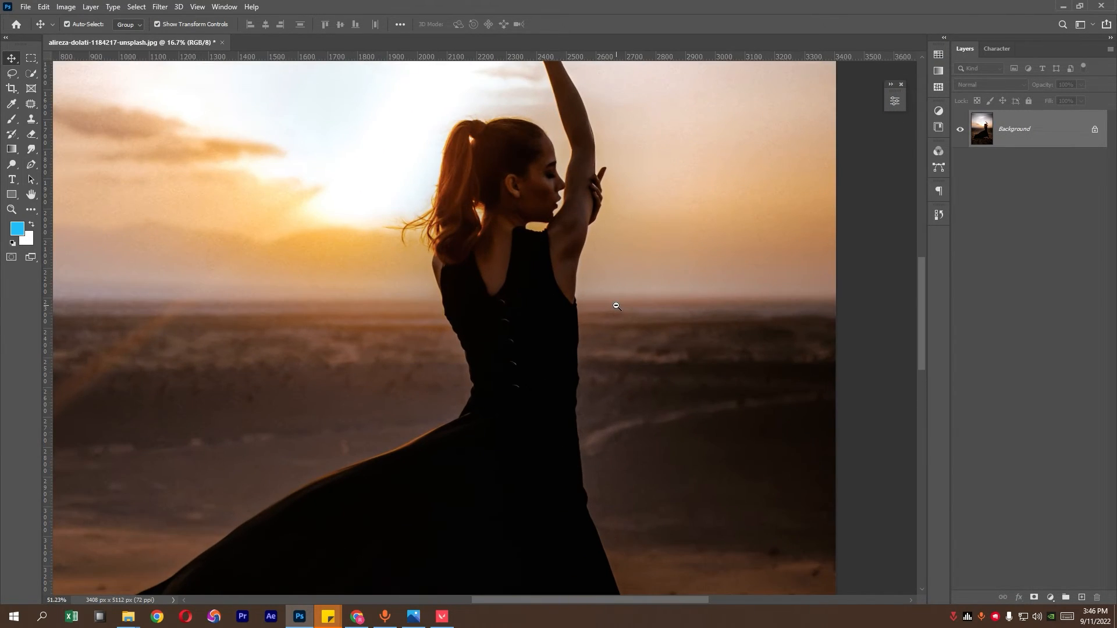
{"action": "scroll", "coordinate": [566, 194], "scroll_direction": "up", "scroll_amount": 3}
{"action": "scroll", "coordinate": [565, 194], "scroll_direction": "down", "scroll_amount": 5}
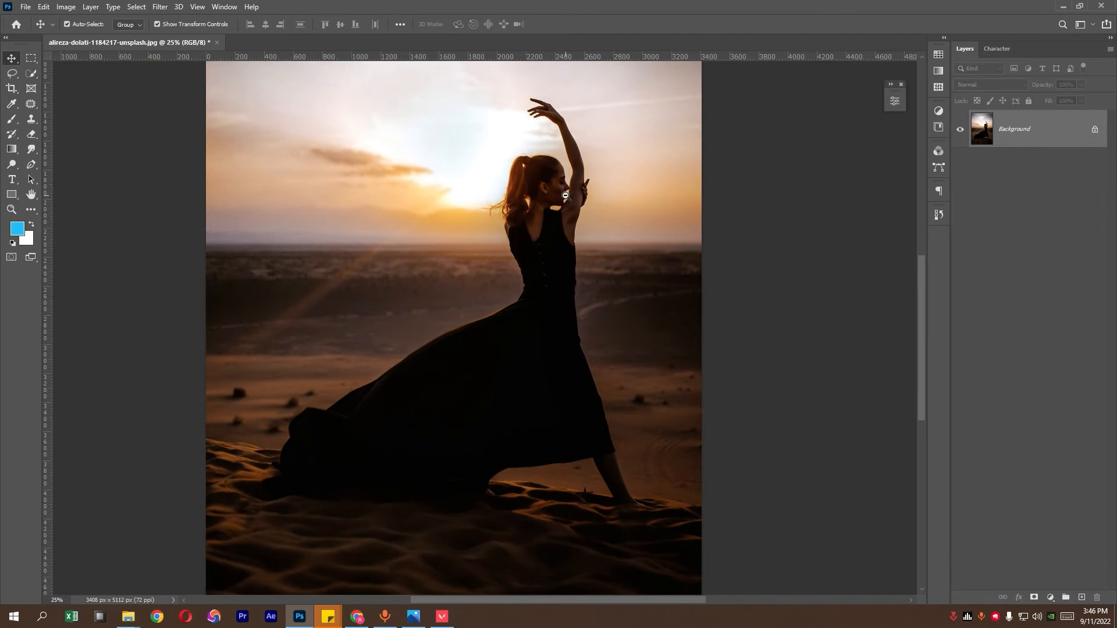
{"action": "scroll", "coordinate": [565, 196], "scroll_direction": "down", "scroll_amount": 1}
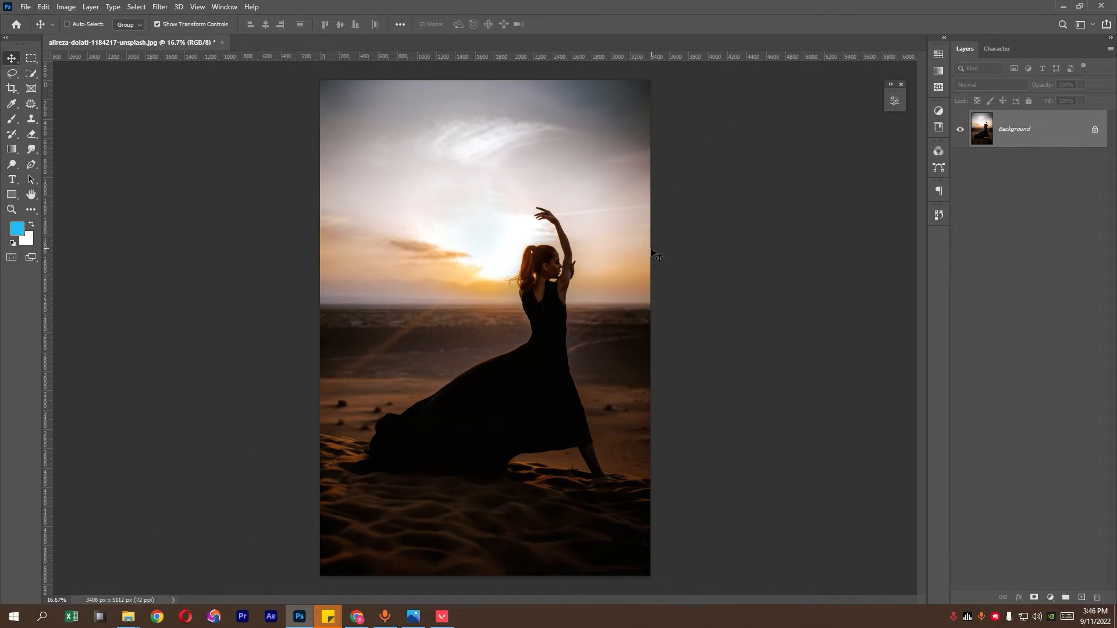
{"action": "left_click", "coordinate": [561, 300], "text": "ctrl"}
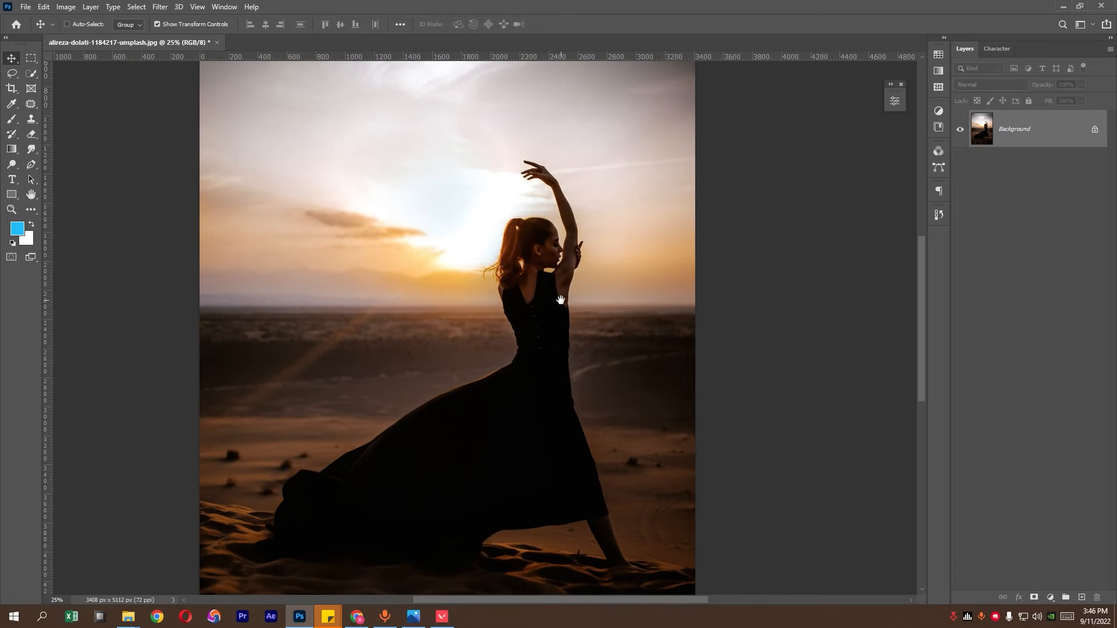
{"action": "left_click", "coordinate": [561, 300], "text": "ctrl+alt"}
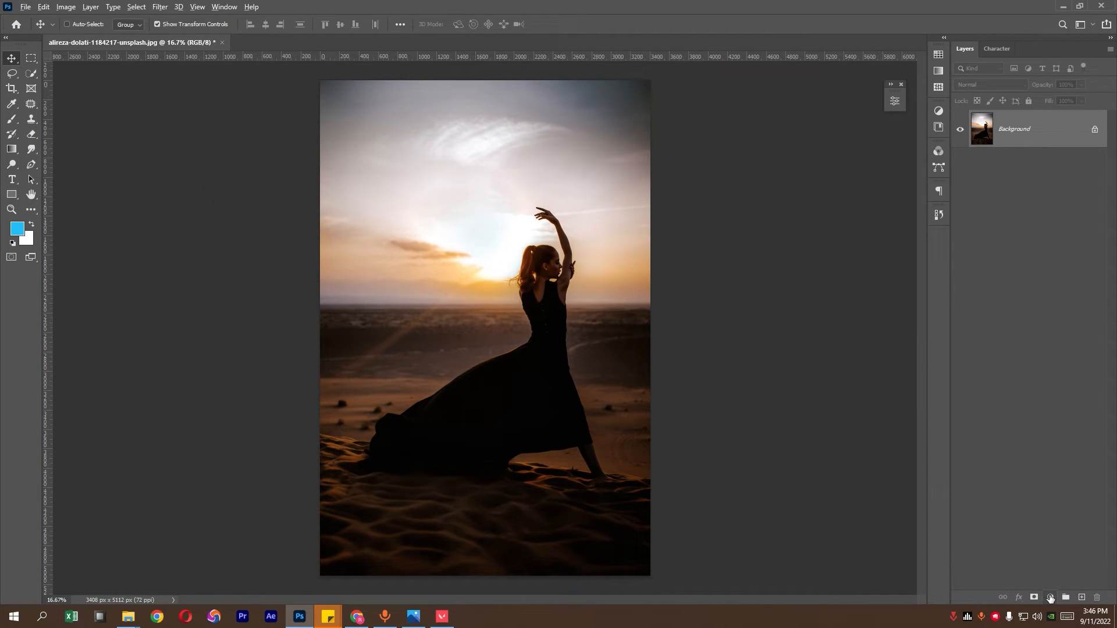
Step: Add a Color Balance adjustment layer, shift its Midtones slightly toward blue, and fine-tune the Cyan–Red balance of the Shadows
{"action": "left_click", "coordinate": [1050, 597]}
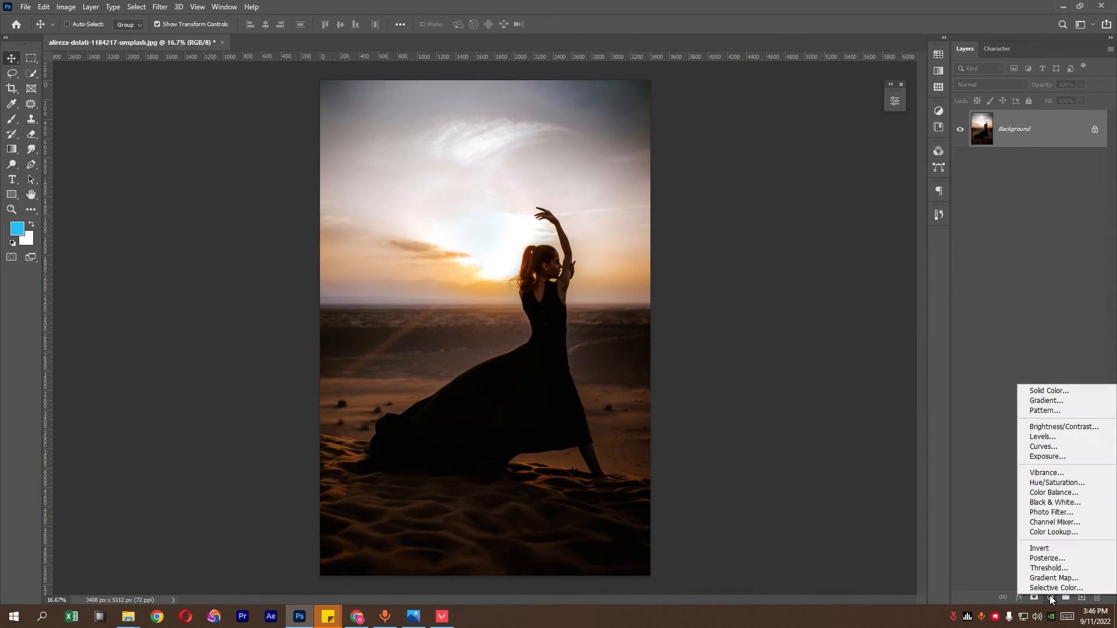
{"action": "left_click", "coordinate": [1056, 493]}
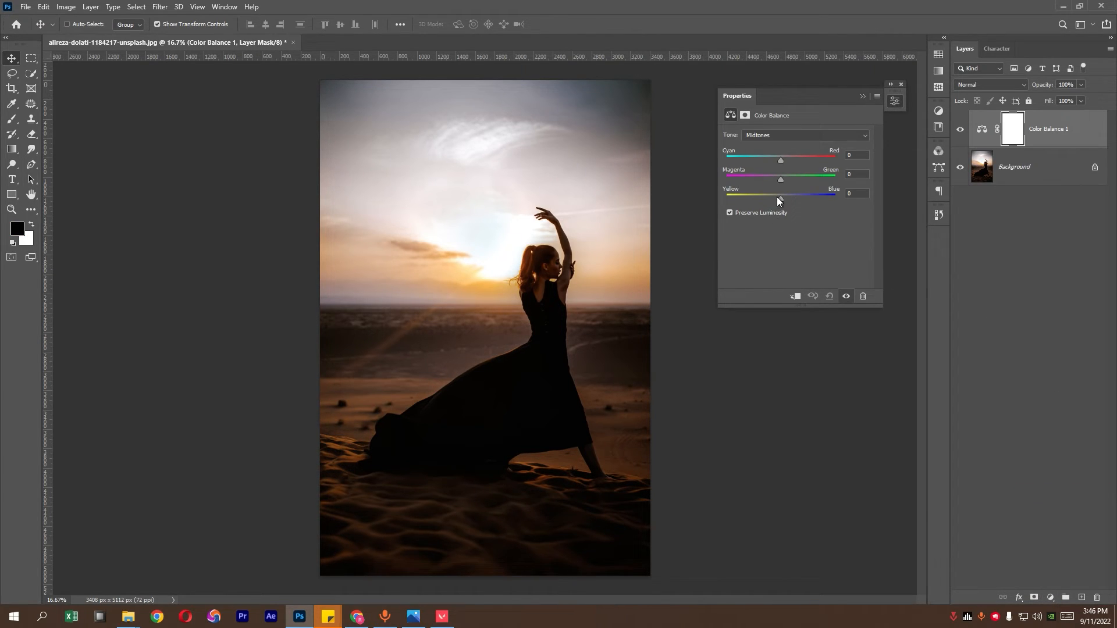
{"action": "left_click_drag", "start_coordinate": [779, 199], "coordinate": [784, 202]}
{"action": "left_click", "coordinate": [781, 138]}
{"action": "left_click", "coordinate": [780, 147]}
{"action": "left_click_drag", "start_coordinate": [780, 159], "coordinate": [780, 158]}
Step: Set the Color Balance Highlights to Cyan–Red +8, Magenta–Green -10 and Yellow–Blue -14, and collapse the adjustment's properties
{"action": "left_click", "coordinate": [788, 138]}
{"action": "left_click", "coordinate": [783, 167]}
{"action": "left_click_drag", "start_coordinate": [782, 199], "coordinate": [773, 199]}
{"action": "left_click_drag", "start_coordinate": [780, 159], "coordinate": [776, 178]}
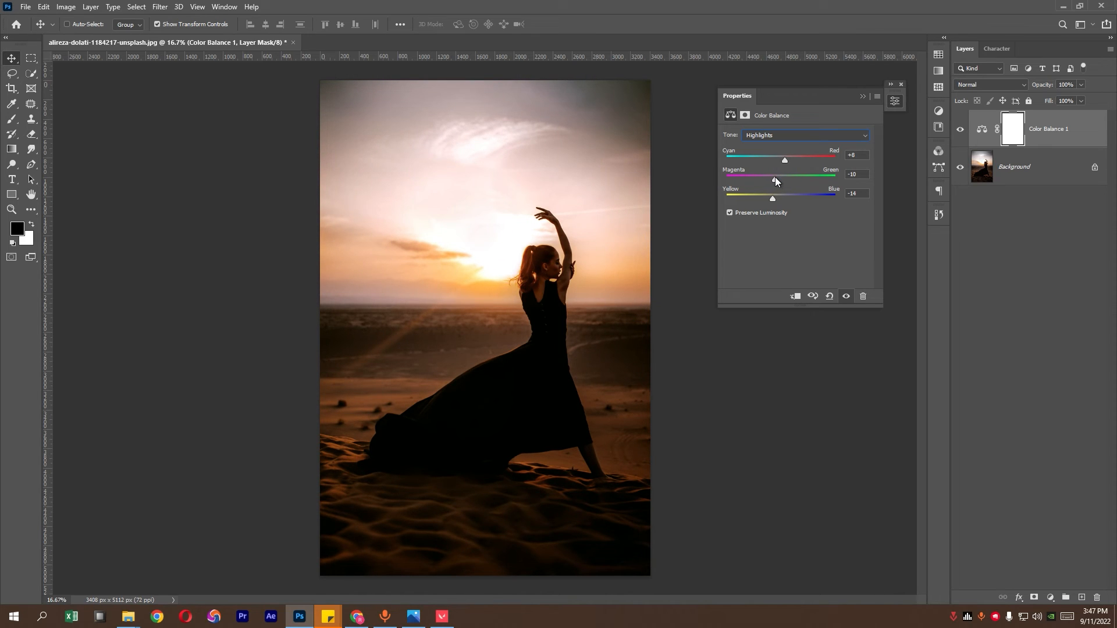
{"action": "left_click", "coordinate": [863, 96]}
Step: Compare the photo with and without the Color Balance layer by toggling its visibility
{"action": "left_click", "coordinate": [961, 130]}
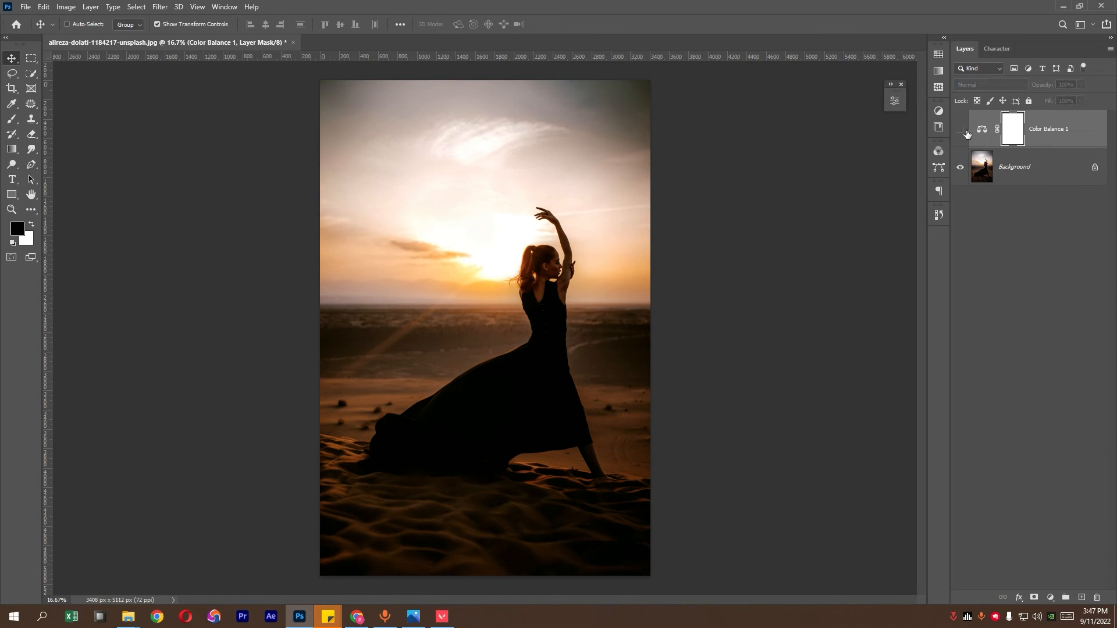
{"action": "left_click", "coordinate": [965, 133]}
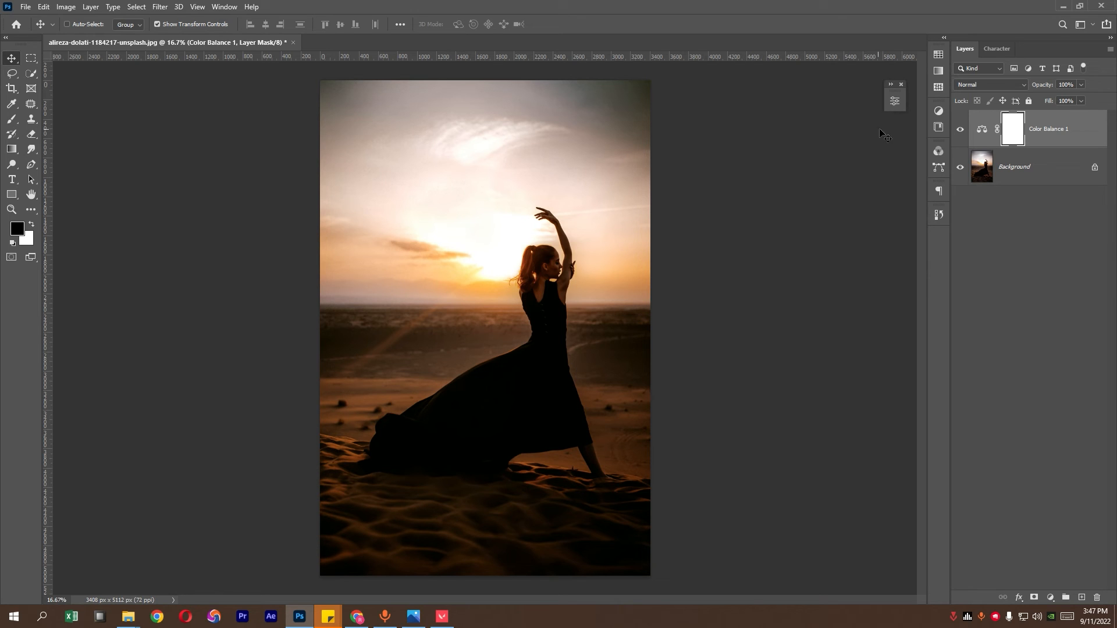
{"action": "left_click", "coordinate": [959, 130]}
{"action": "left_click", "coordinate": [958, 129]}
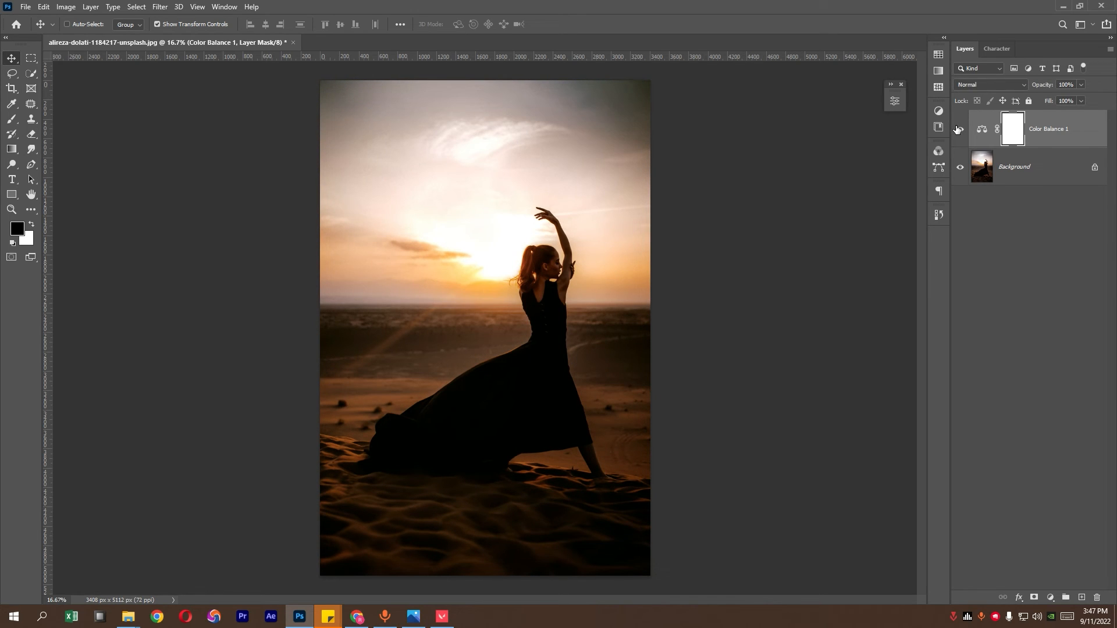